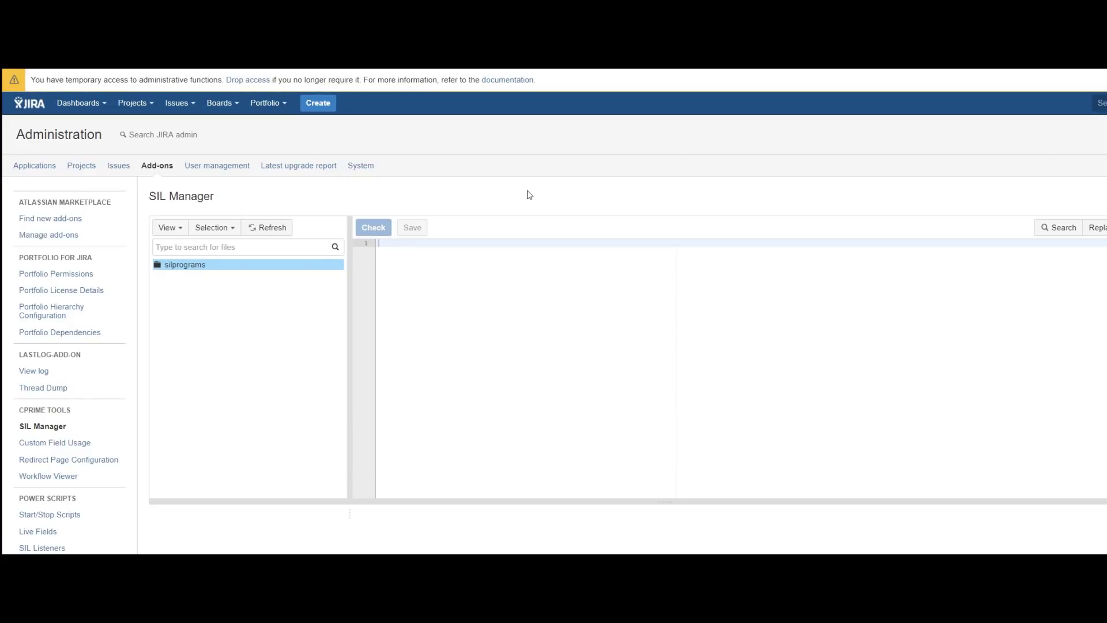
Switch the SIL Manager file tree to the Kepler Home view.
click(531, 211)
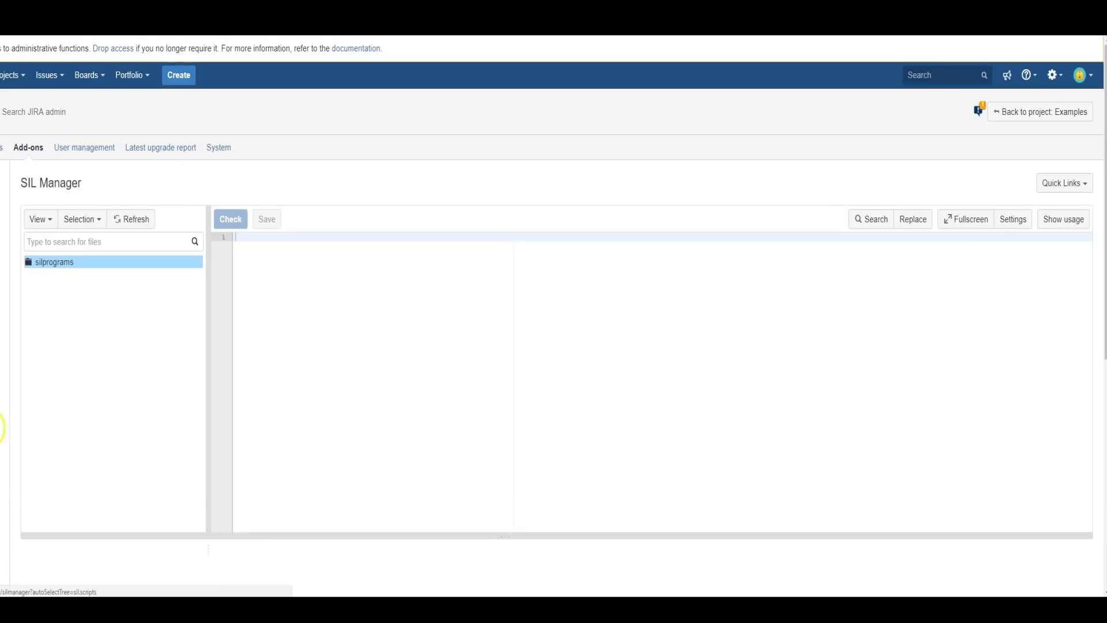
click(267, 332)
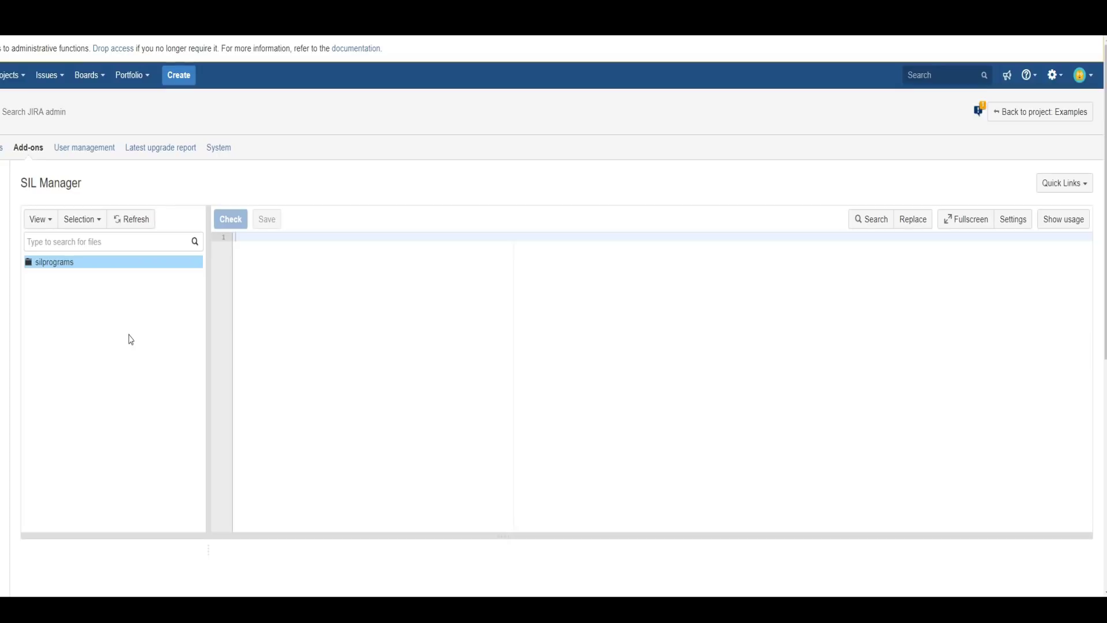
click(131, 340)
click(47, 222)
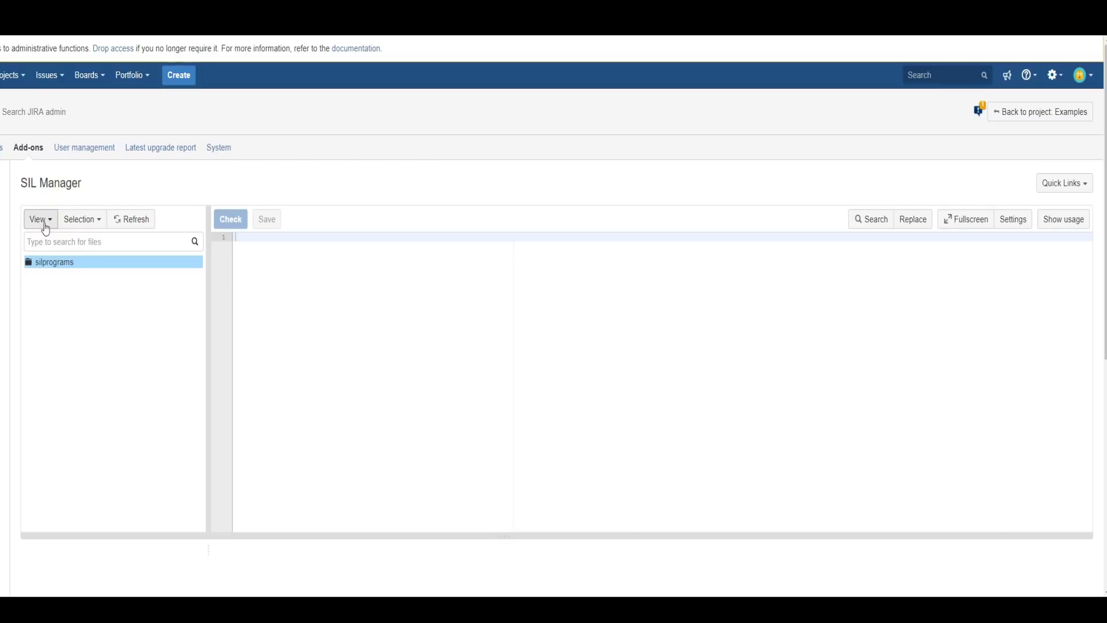
click(46, 228)
click(51, 272)
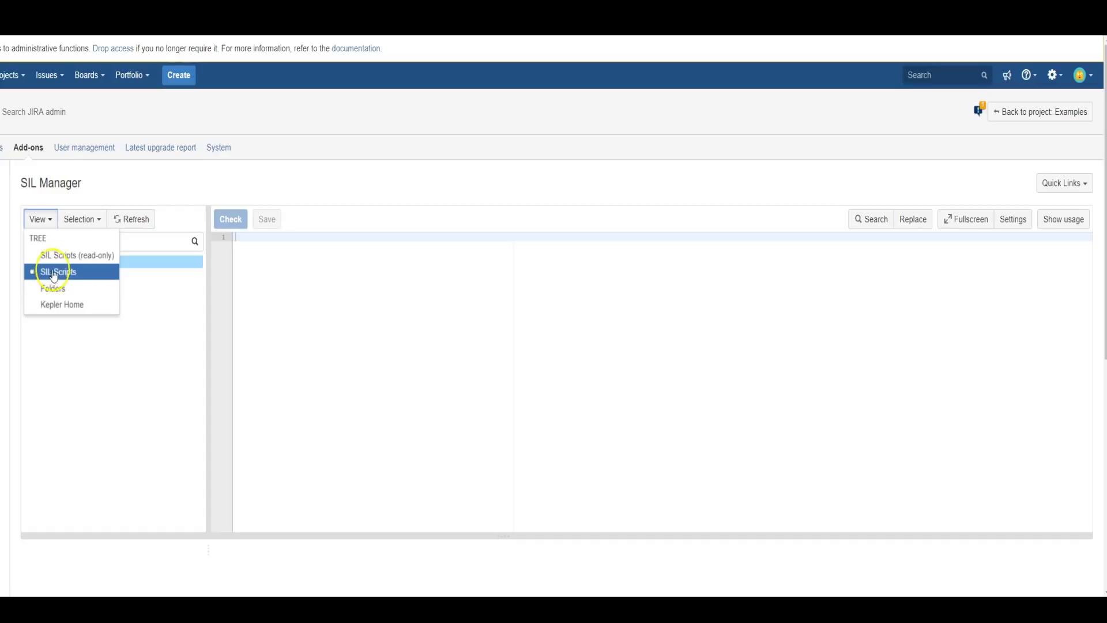
click(59, 260)
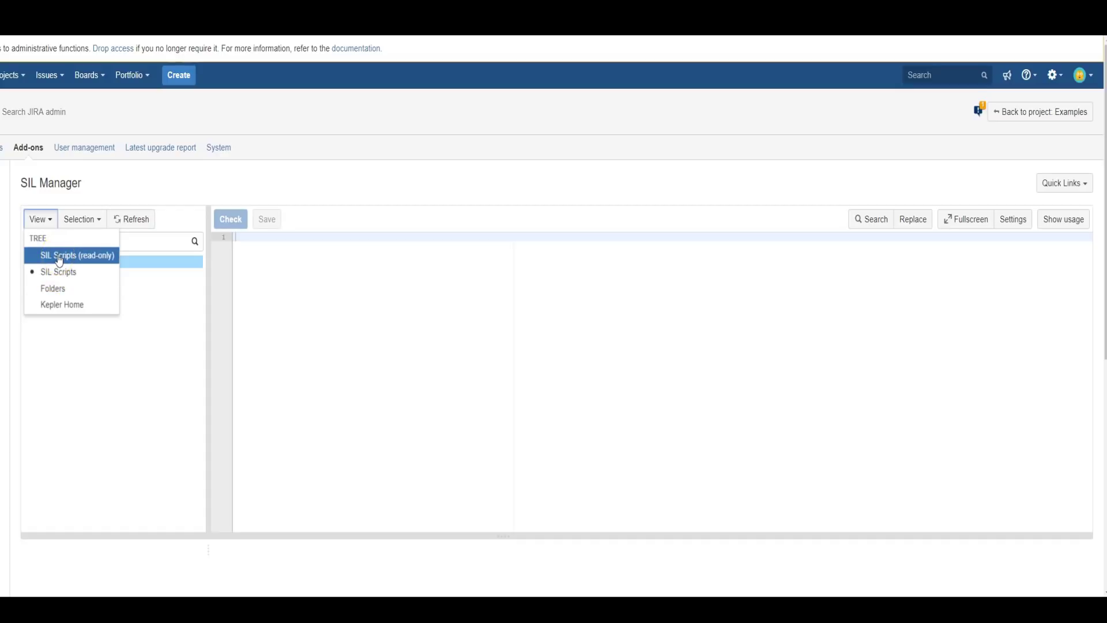
click(65, 261)
click(66, 262)
click(60, 288)
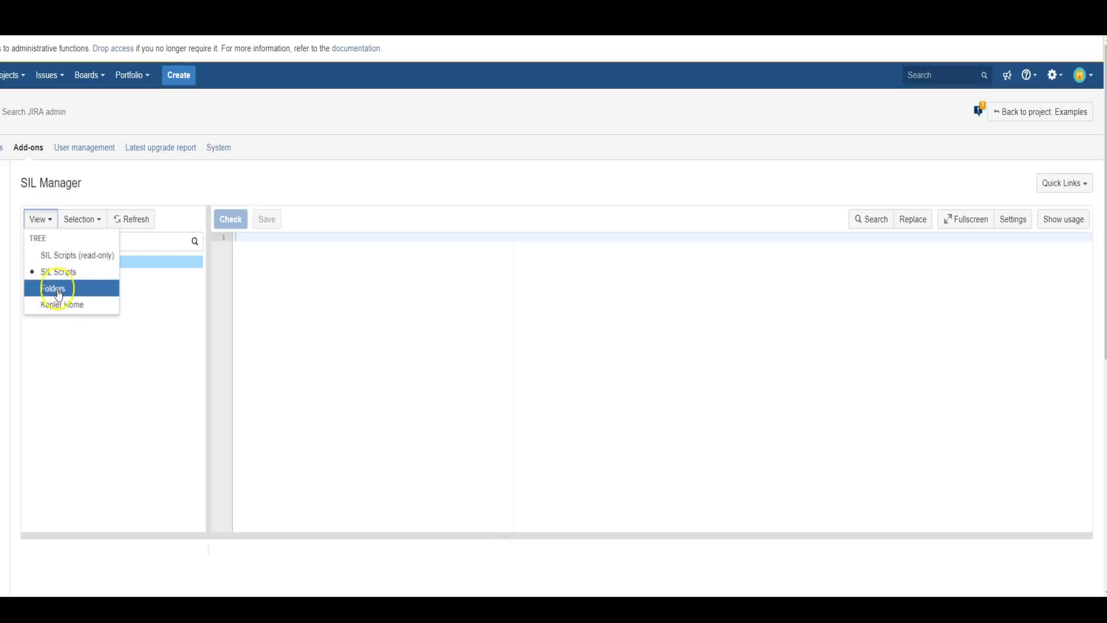
click(63, 305)
Expand the kepler folder and open sil.aliases with its custom field aliases.
click(65, 371)
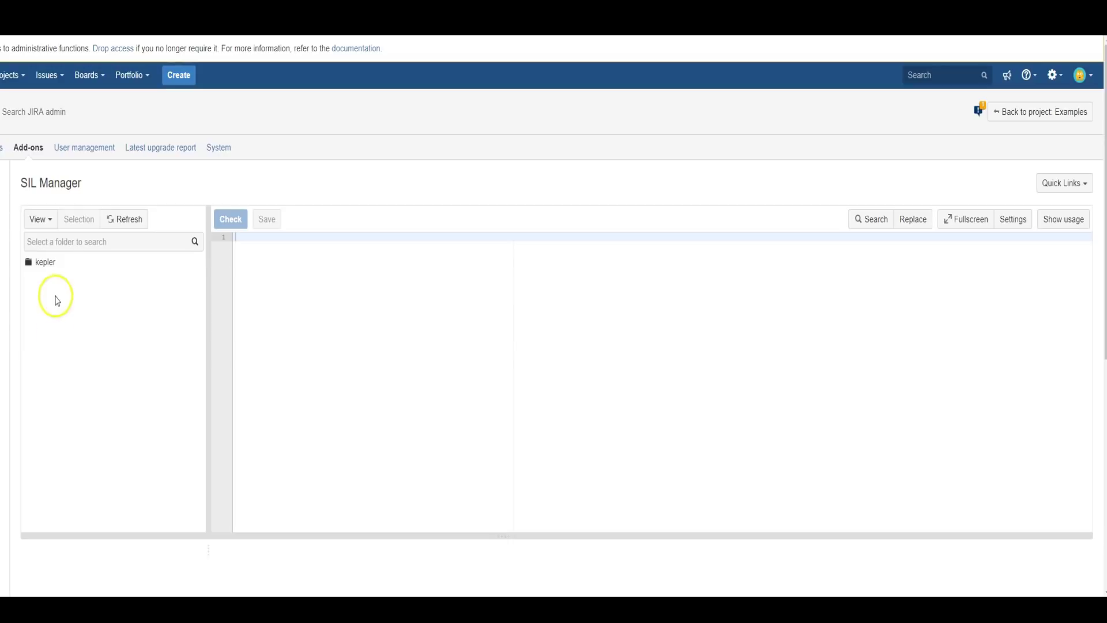
click(45, 262)
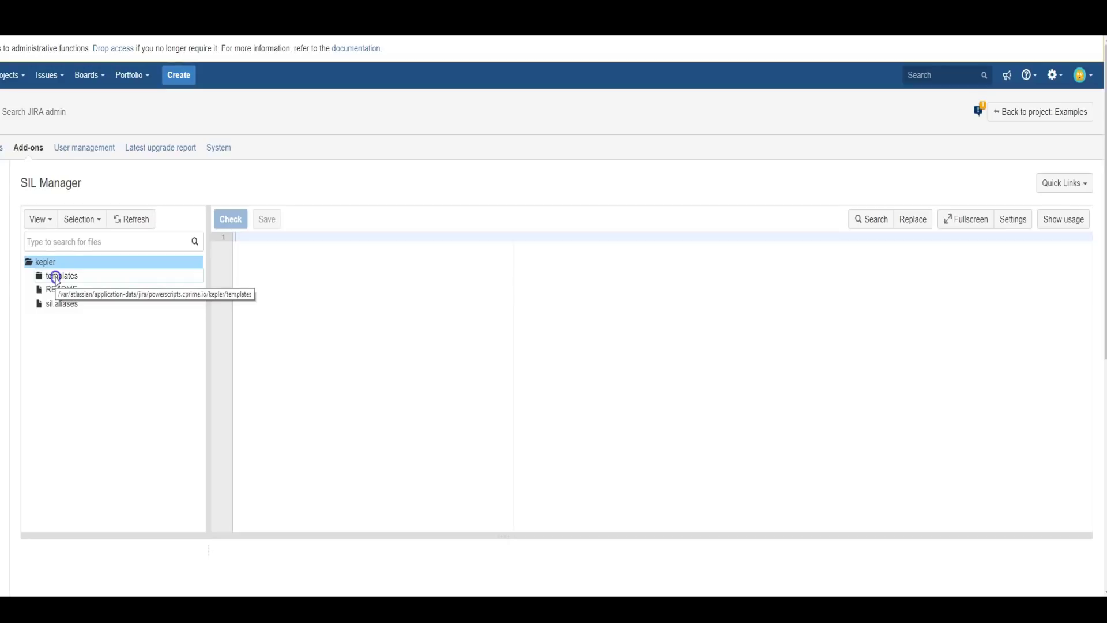
click(55, 277)
click(63, 308)
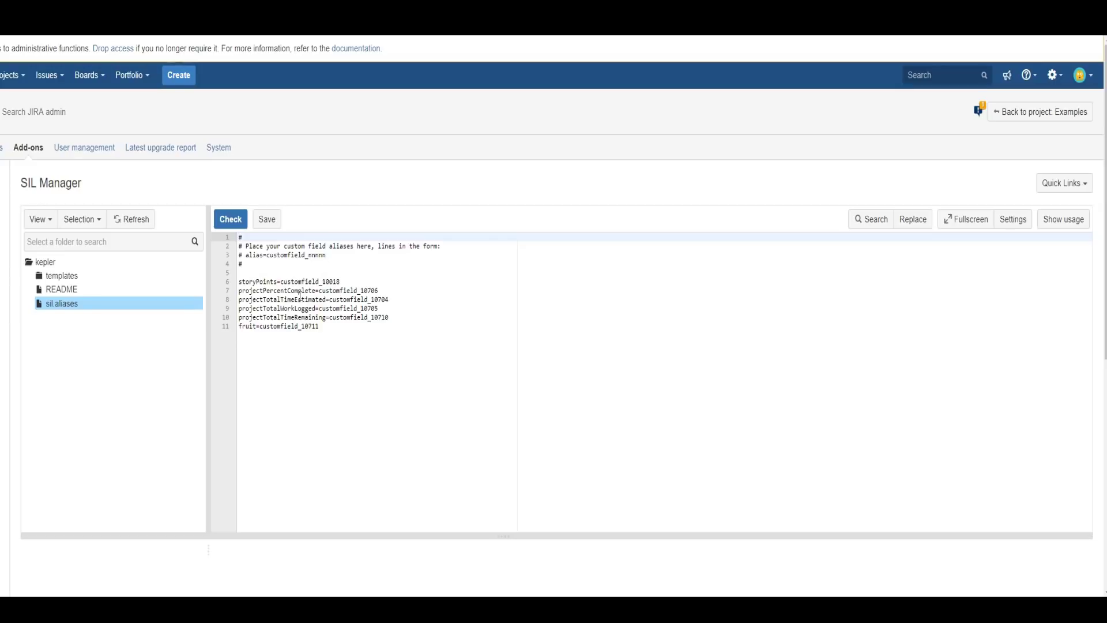
click(42, 219)
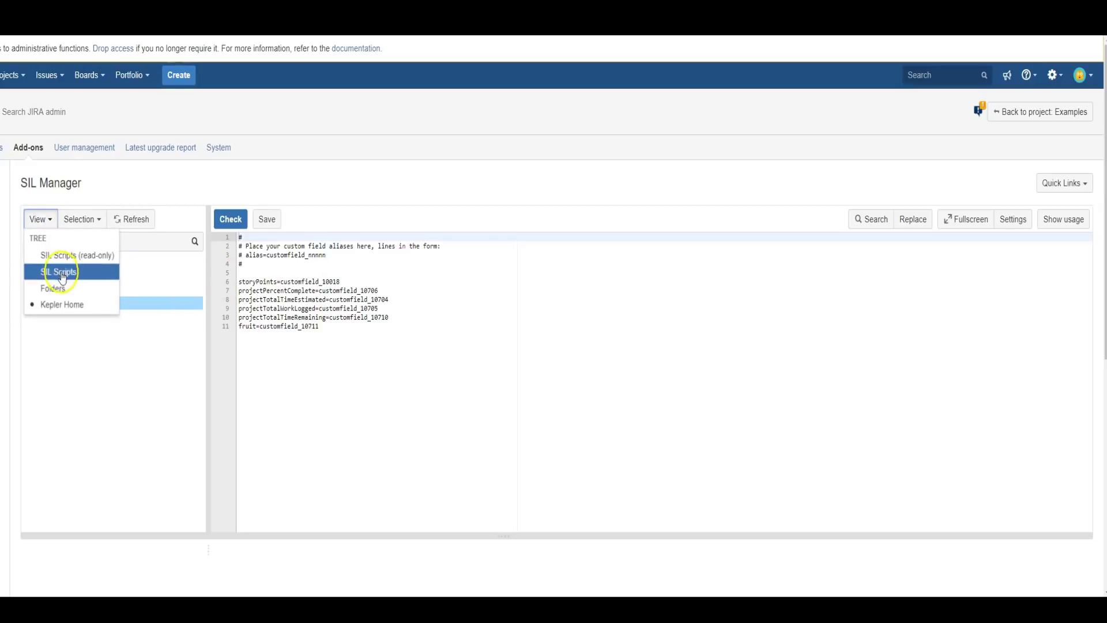
Switch the file tree back to SIL Scripts at the silprograms root.
click(60, 273)
click(60, 266)
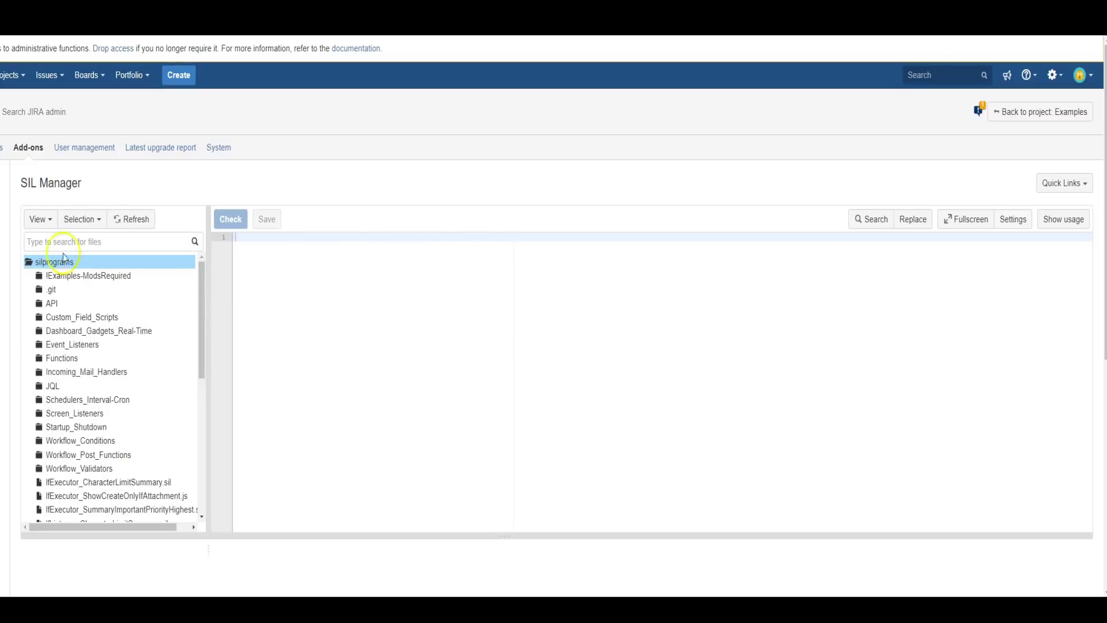
click(80, 221)
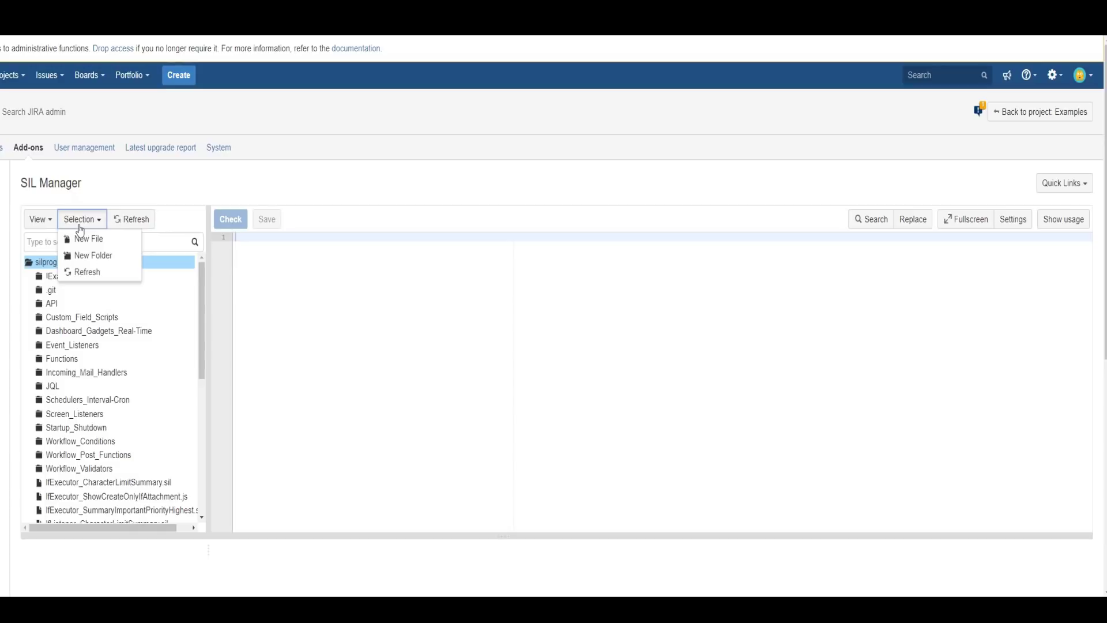
click(93, 258)
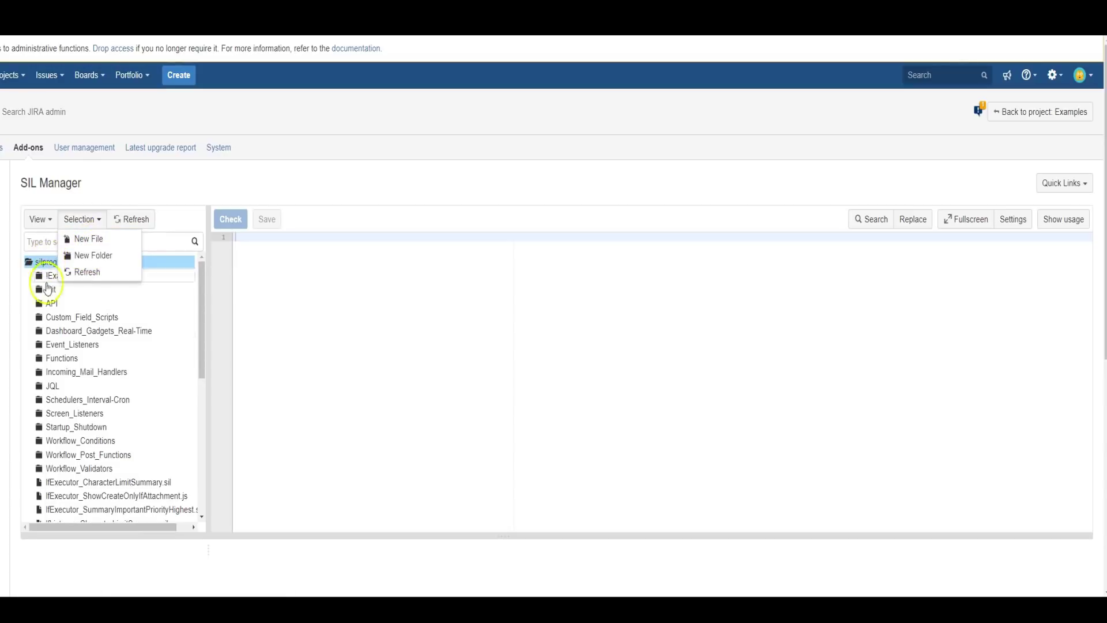
Select the API folder and open the empty Test.sil script.
click(53, 305)
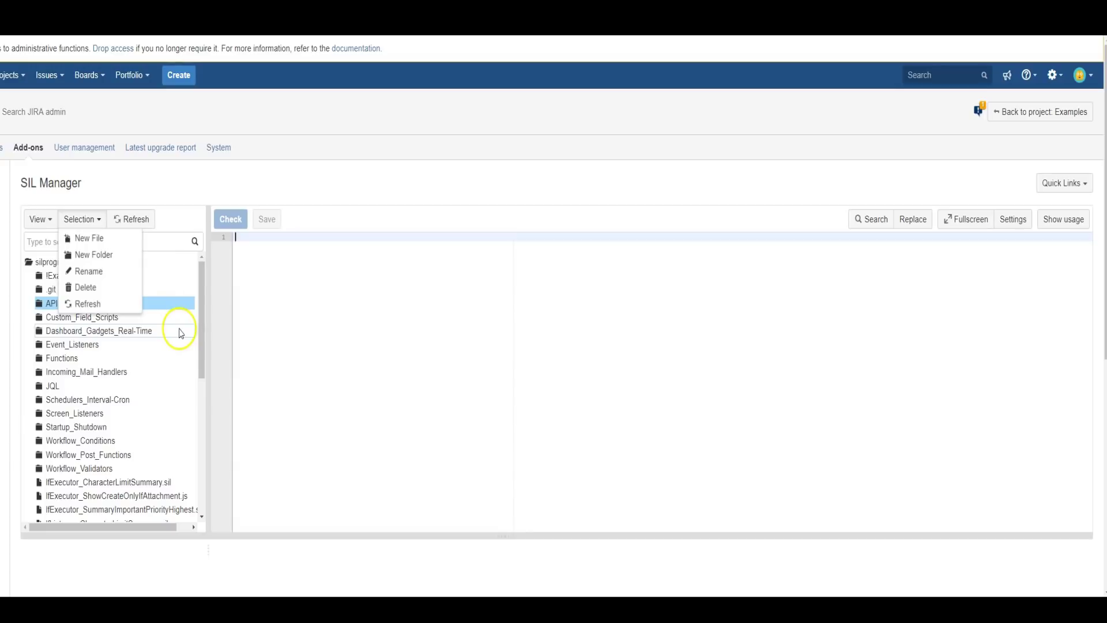
scroll(200, 404, down, 10)
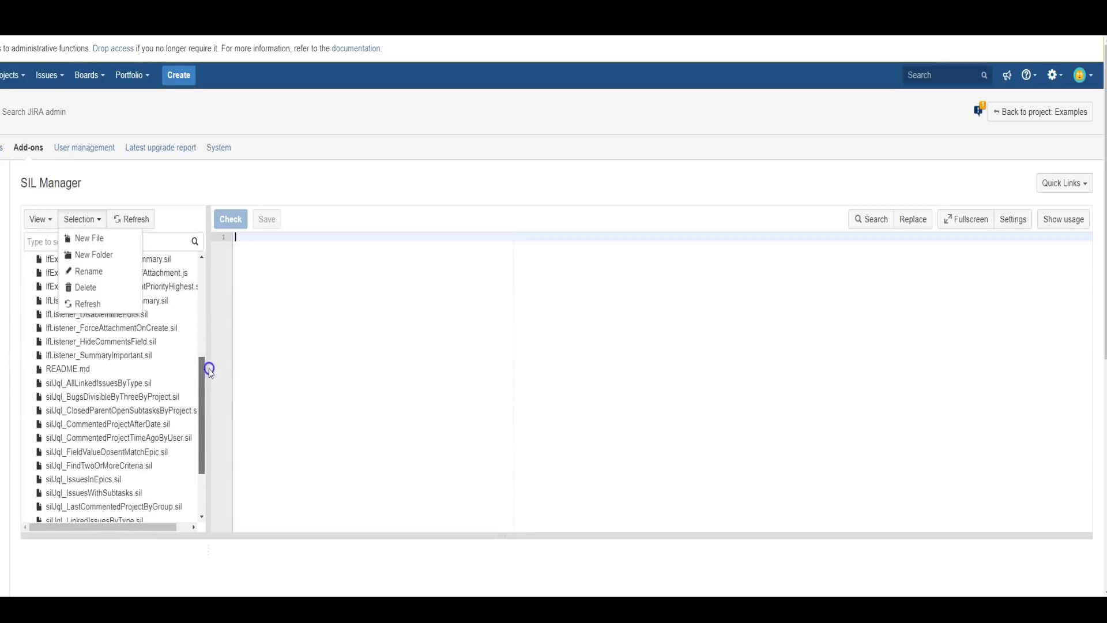
click(46, 516)
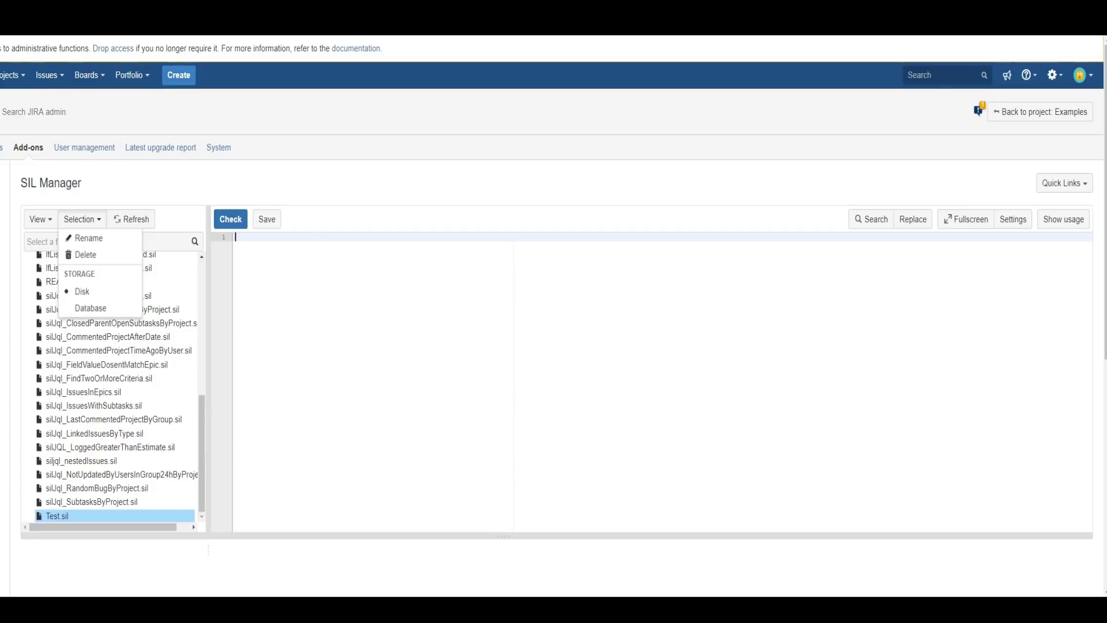
Search the silprograms script files for 'test'.
click(163, 241)
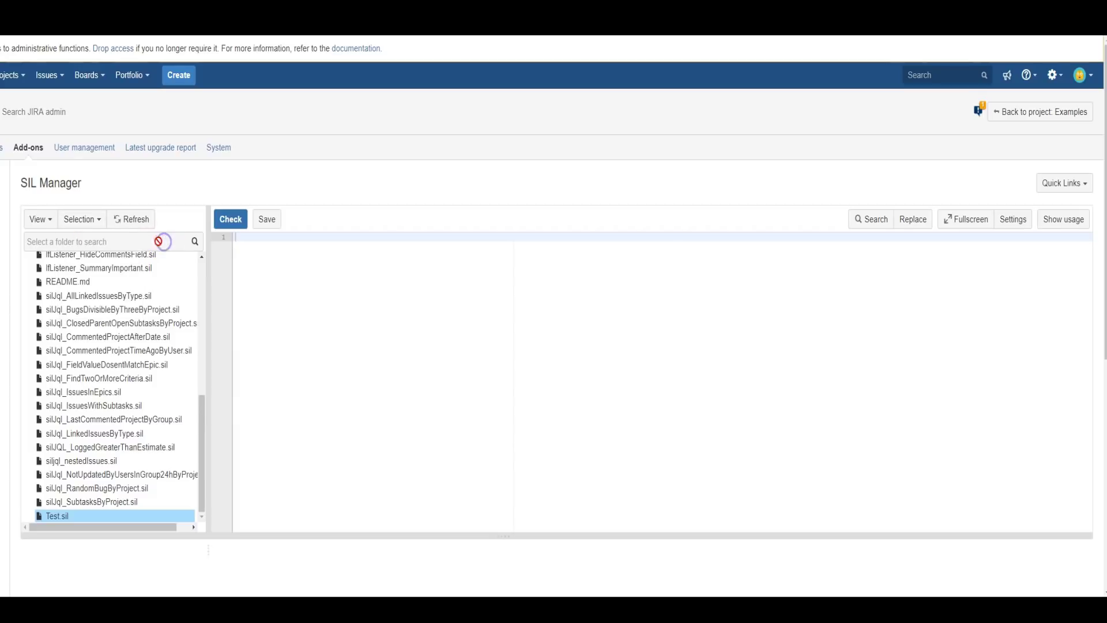
scroll(68, 334, up, 10)
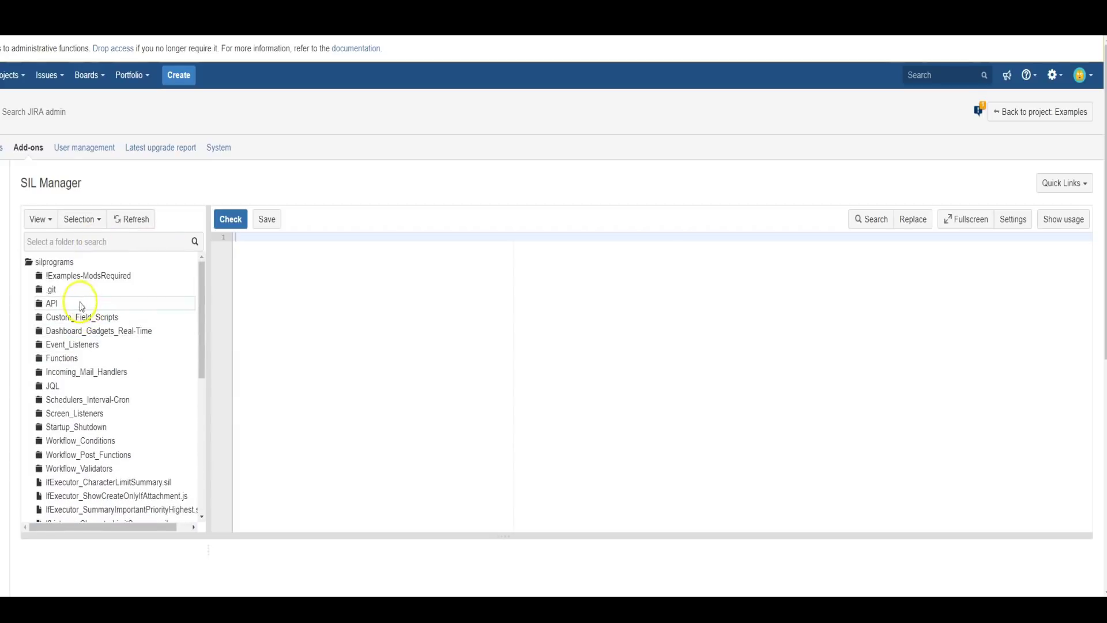
click(49, 263)
click(56, 242)
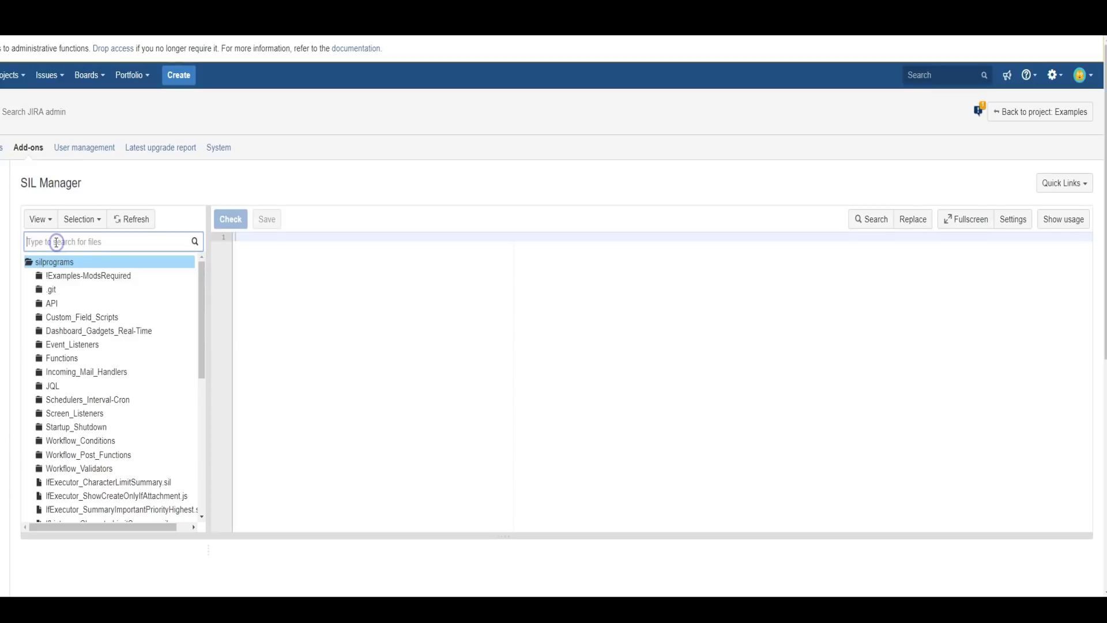
text(test)
key(Return)
Clear the search filter and open IfExecutor_ShowCreateOnlyIfAttachment.js from the full file list.
click(81, 242)
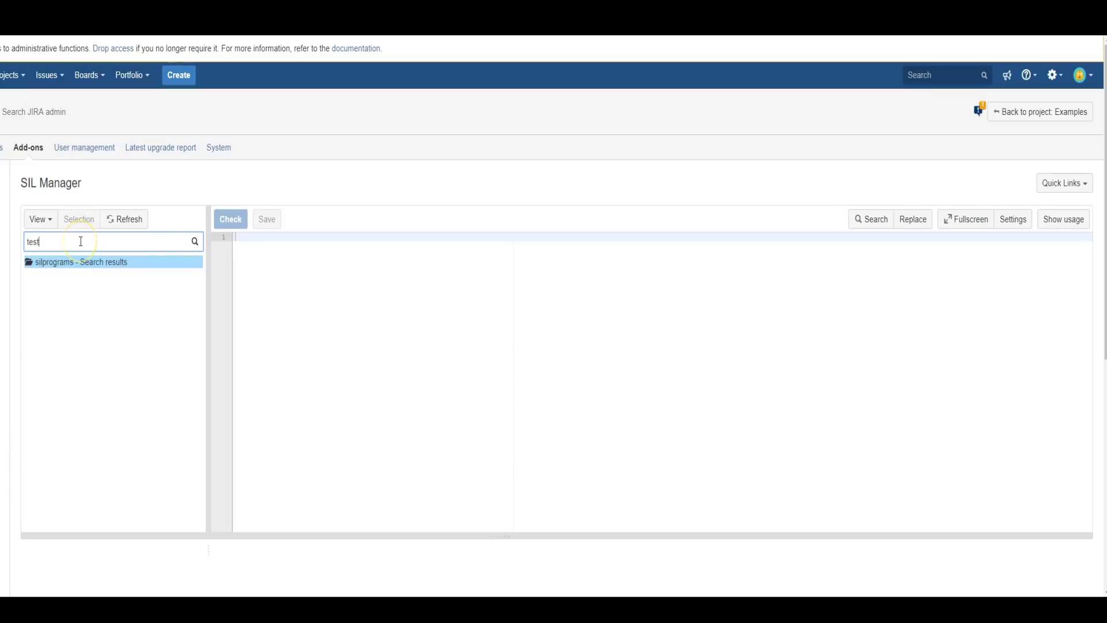
click(91, 279)
click(82, 260)
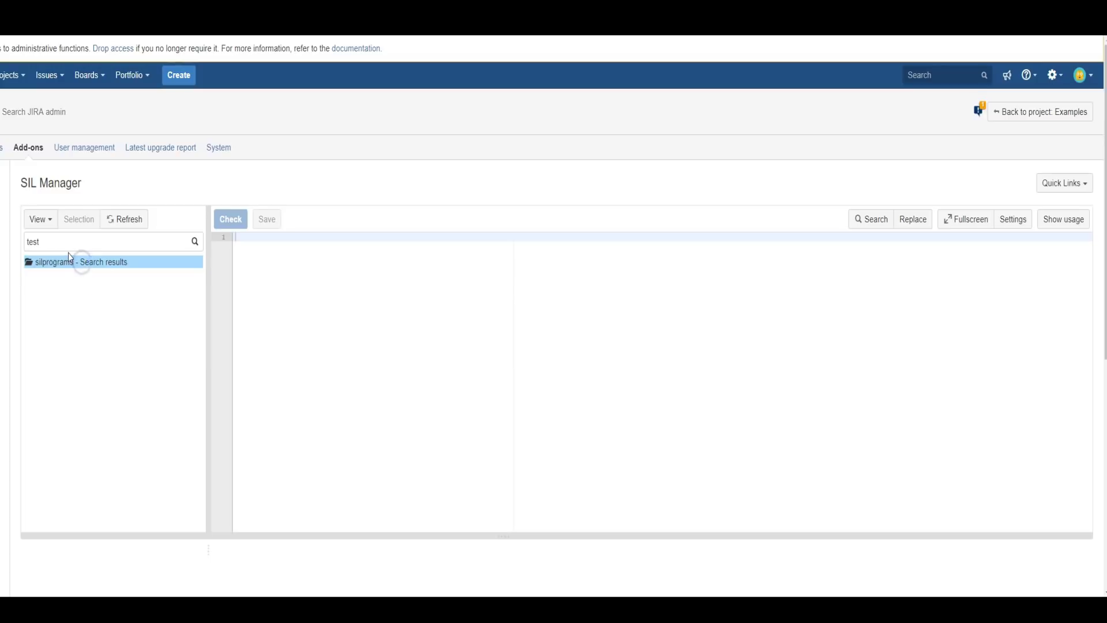
click(91, 243)
click(35, 240)
key(BackSpace)
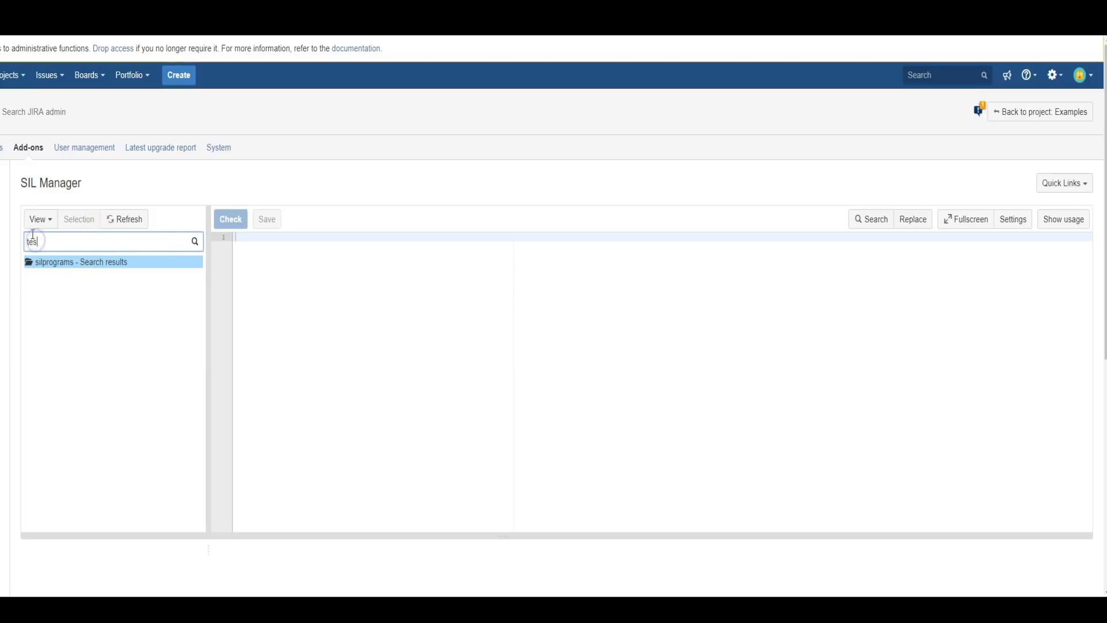
key(BackSpace)
key(BackSpace)
key(BackSpace)
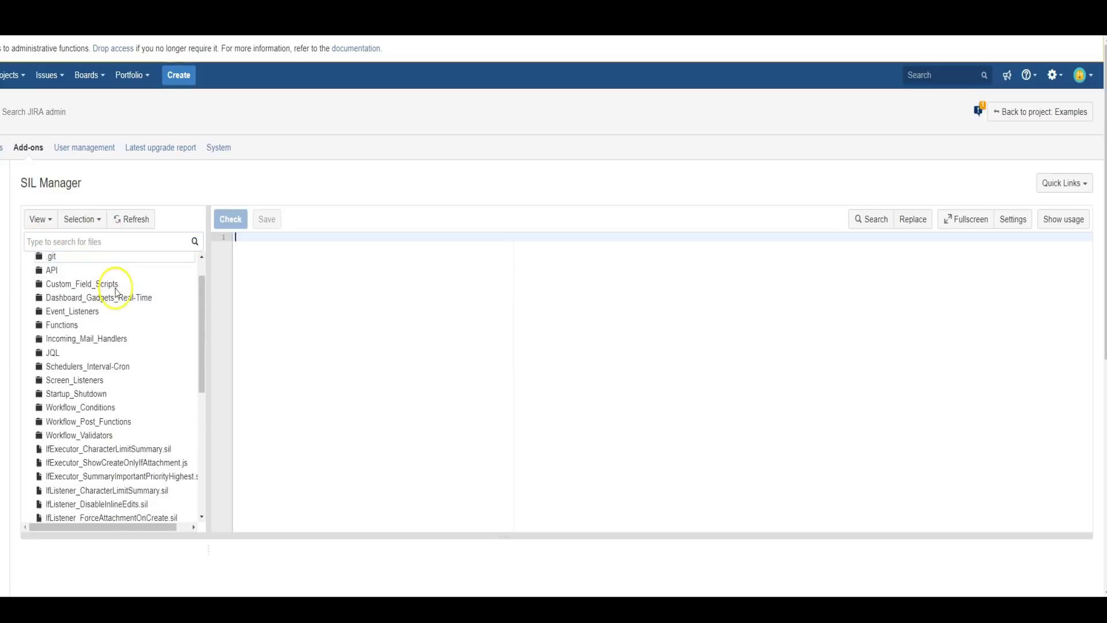
scroll(115, 294, down, 3)
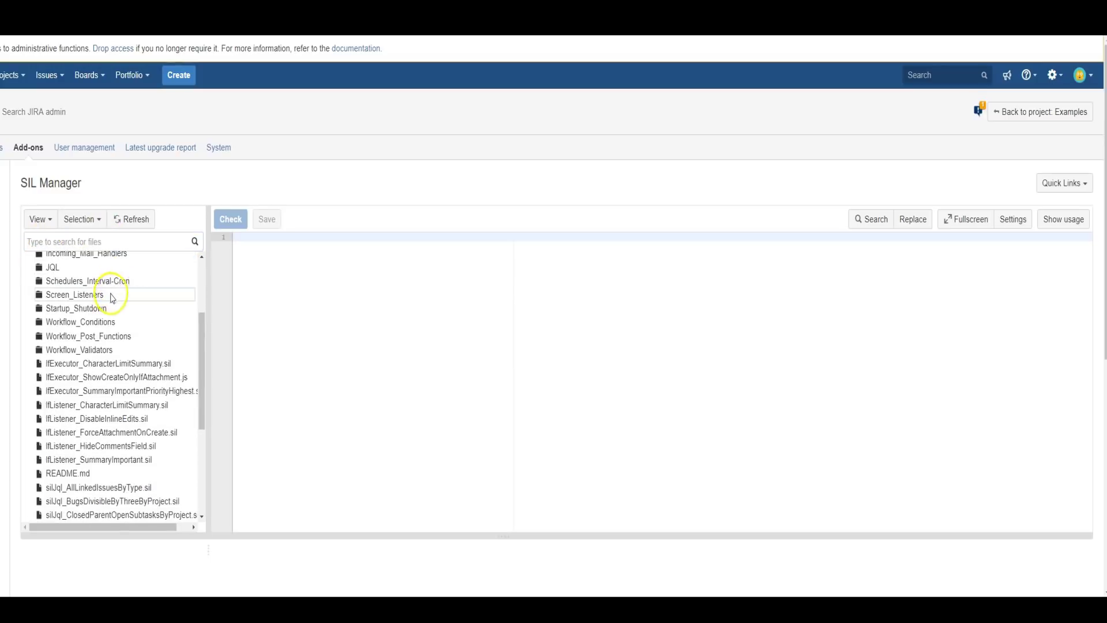
click(128, 379)
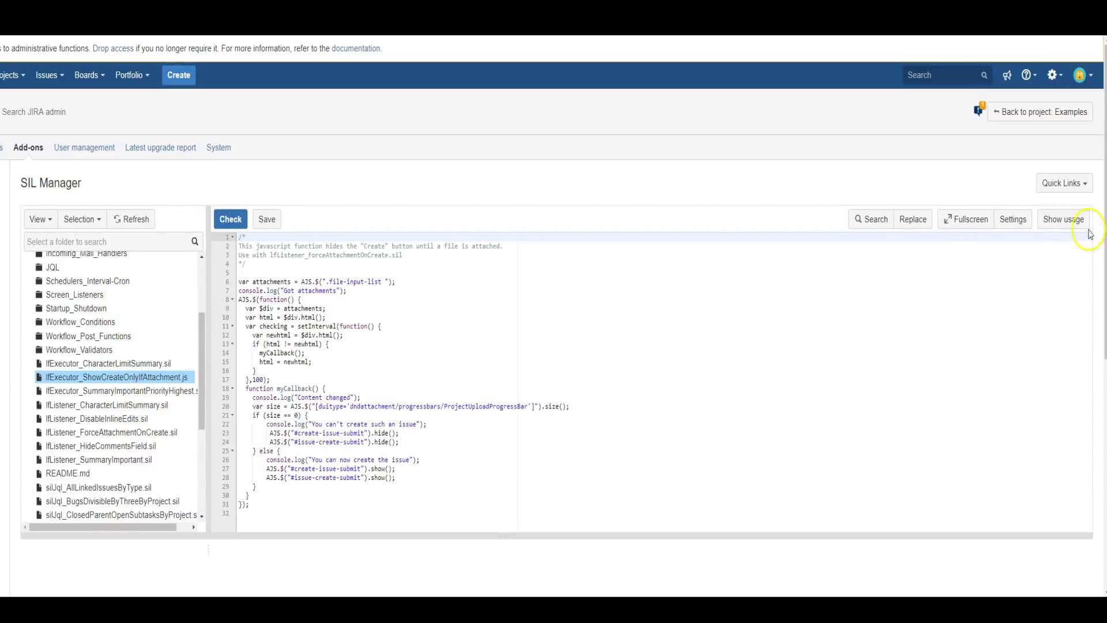
Check usages of the attachment, CharacterLimitSummary and priority-highest executors, ending with IfListener_CharacterLimitSummary.sil.
click(1073, 220)
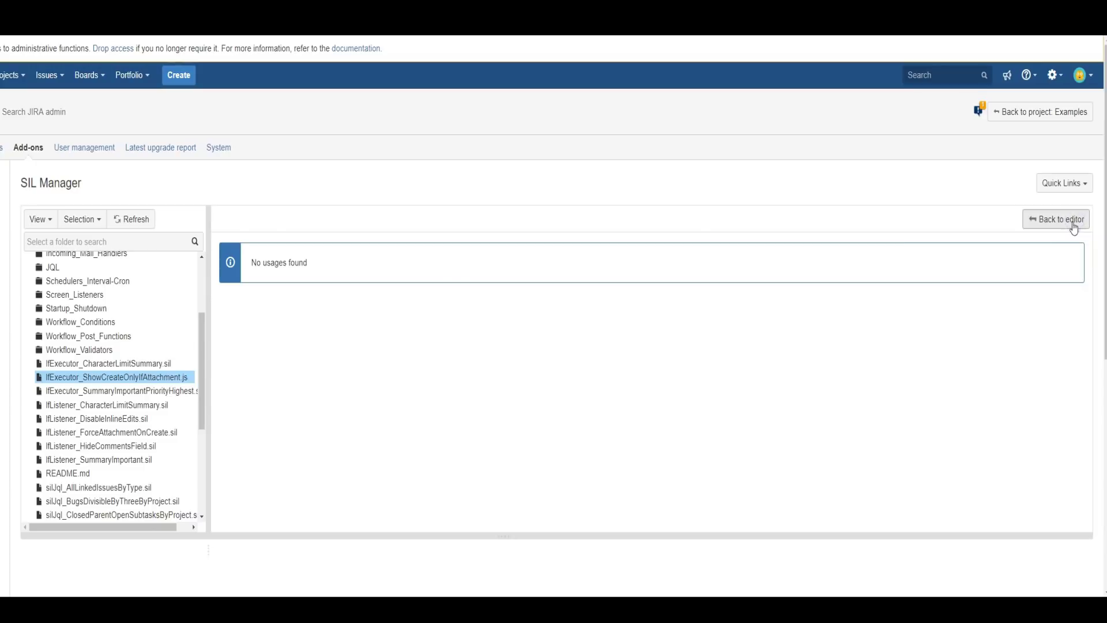
click(130, 364)
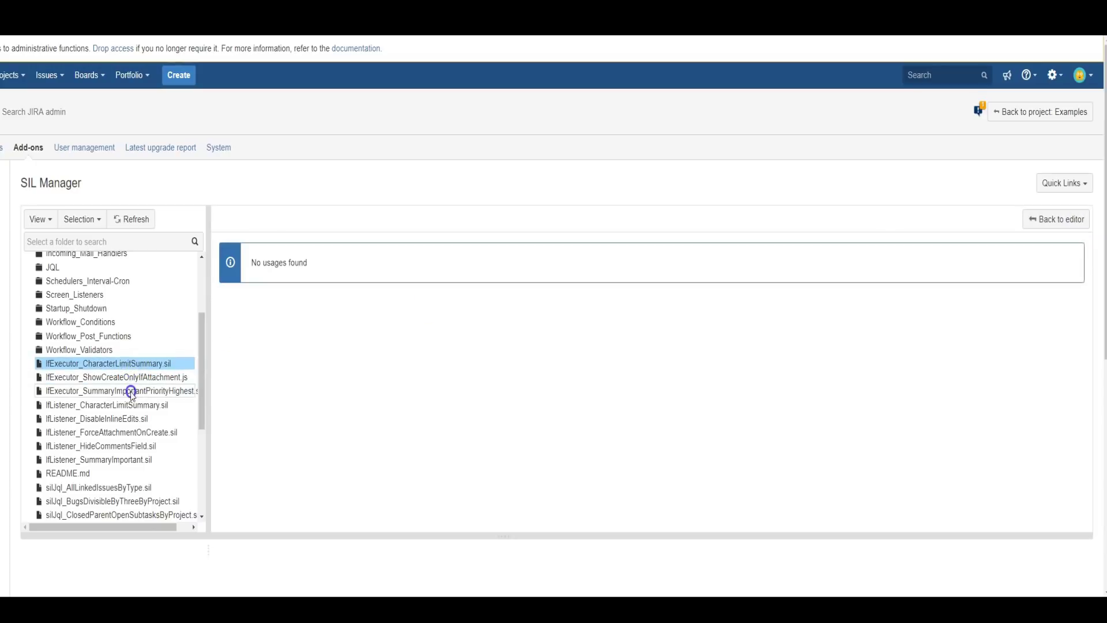
click(132, 392)
click(131, 405)
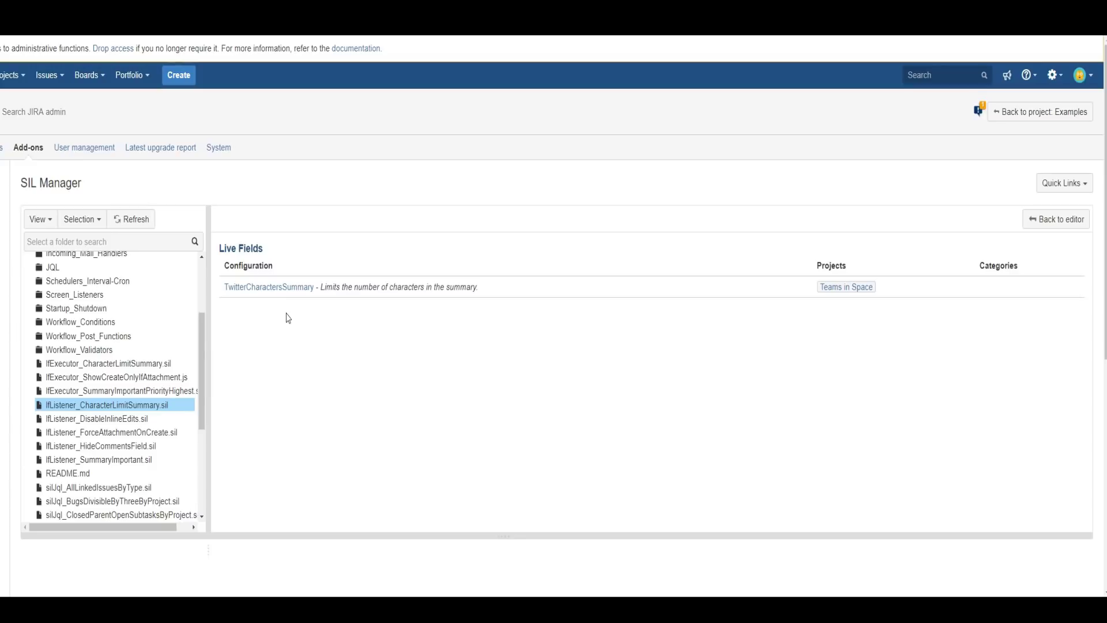
Return to editing IfListener_CharacterLimitSummary.sil, toggle fullscreen, widen the file tree, and show Quick Links.
click(841, 294)
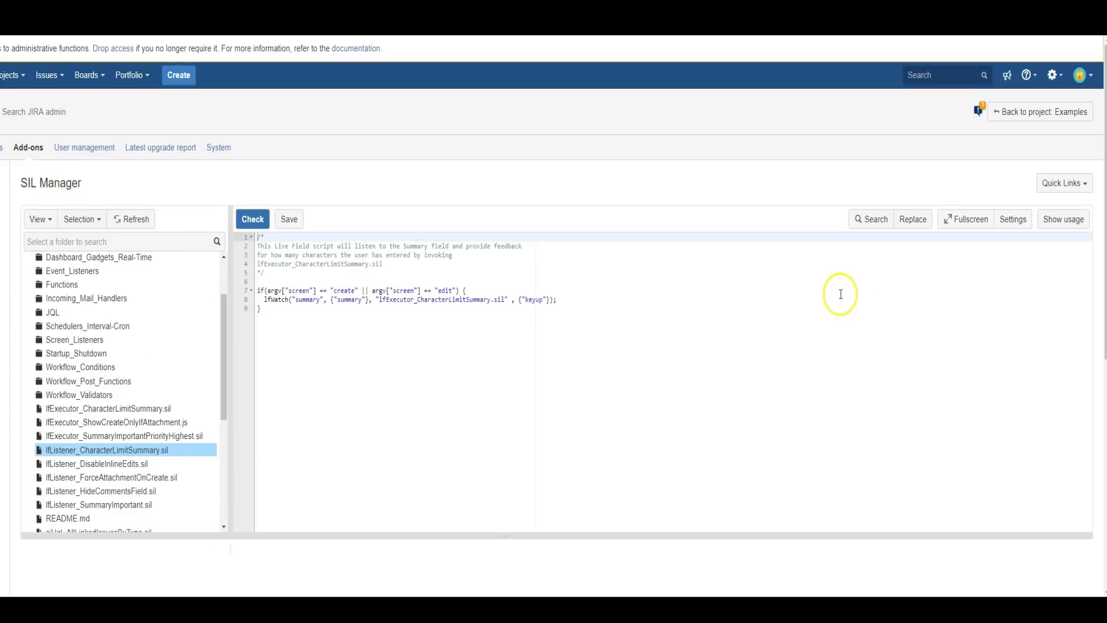
click(831, 303)
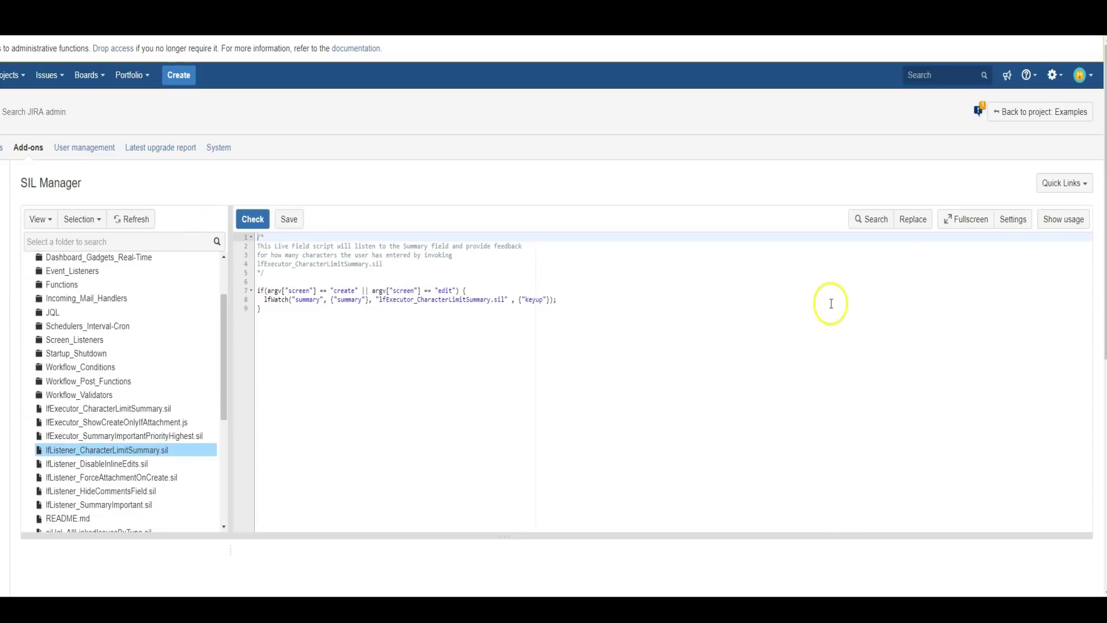
click(972, 224)
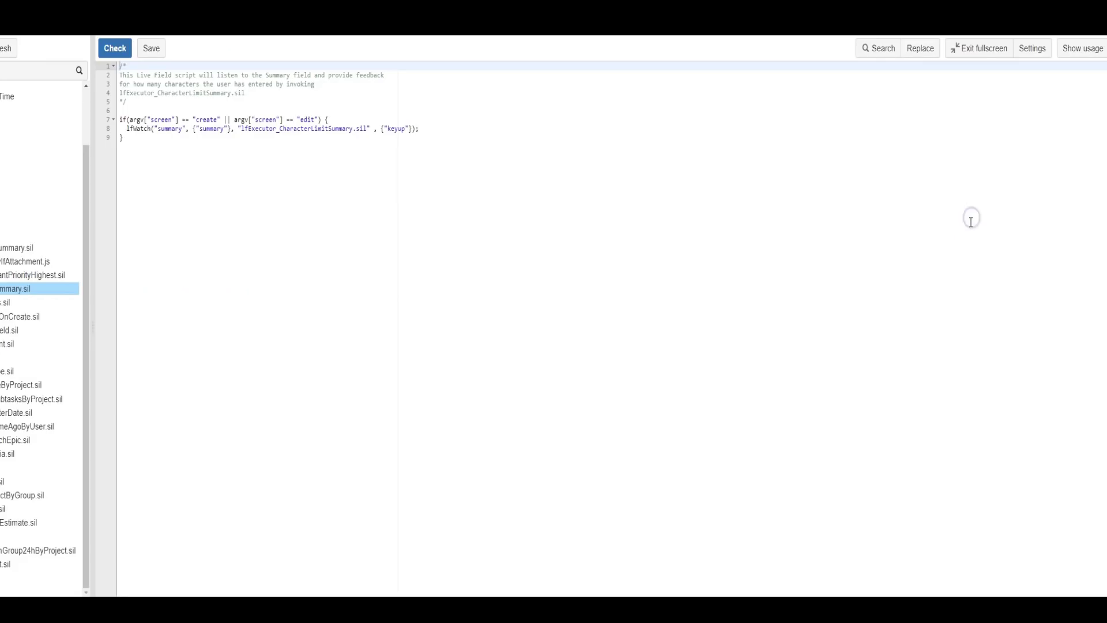
click(984, 54)
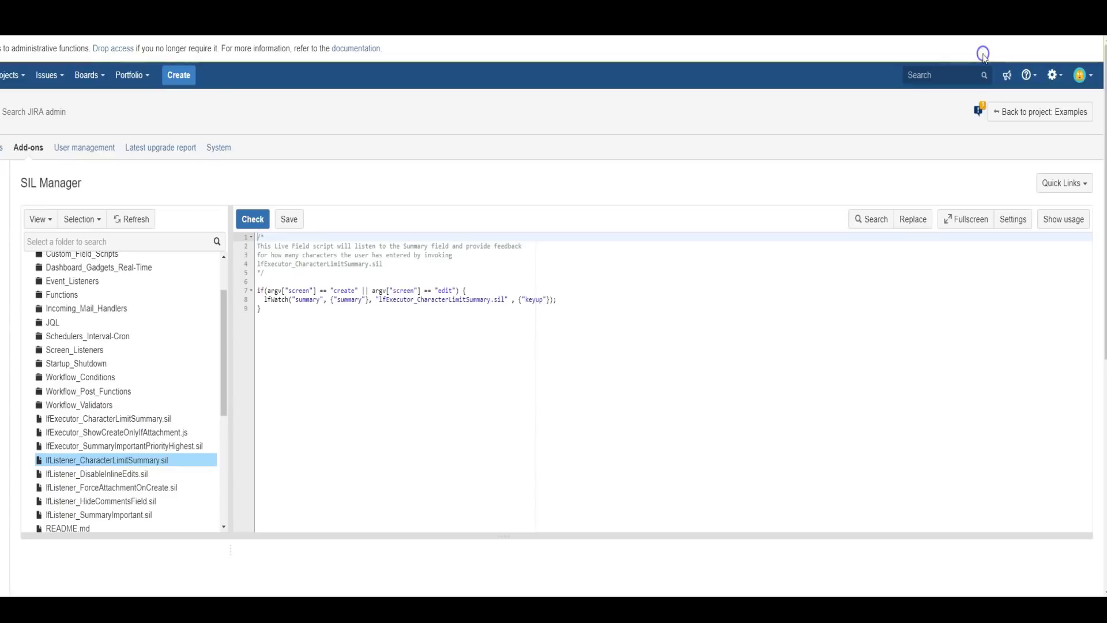
drag(232, 555, 318, 544)
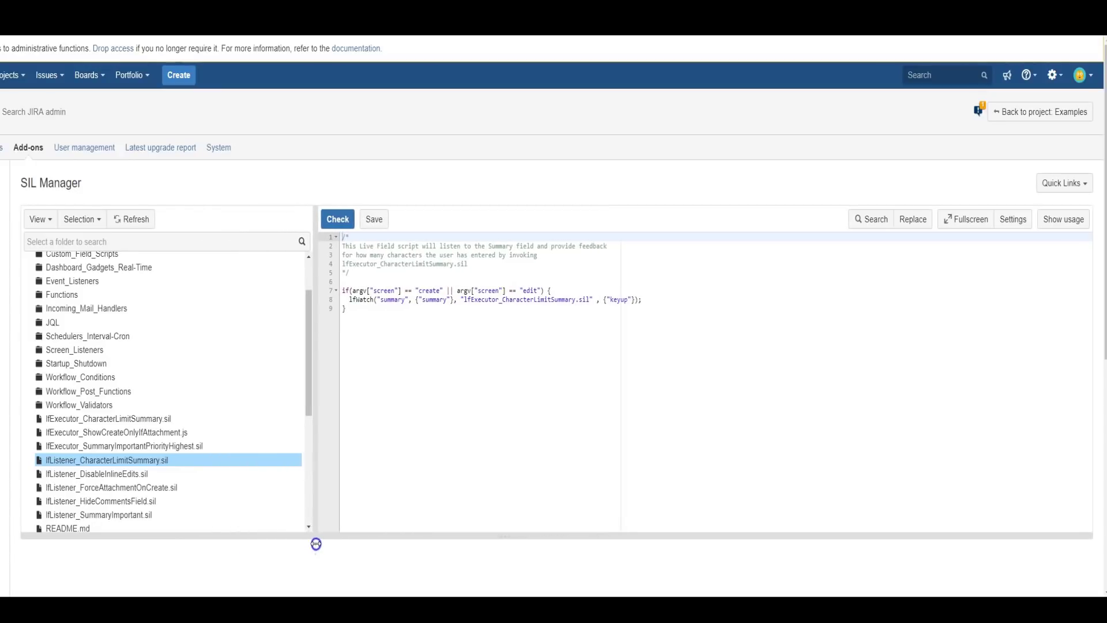
click(1059, 179)
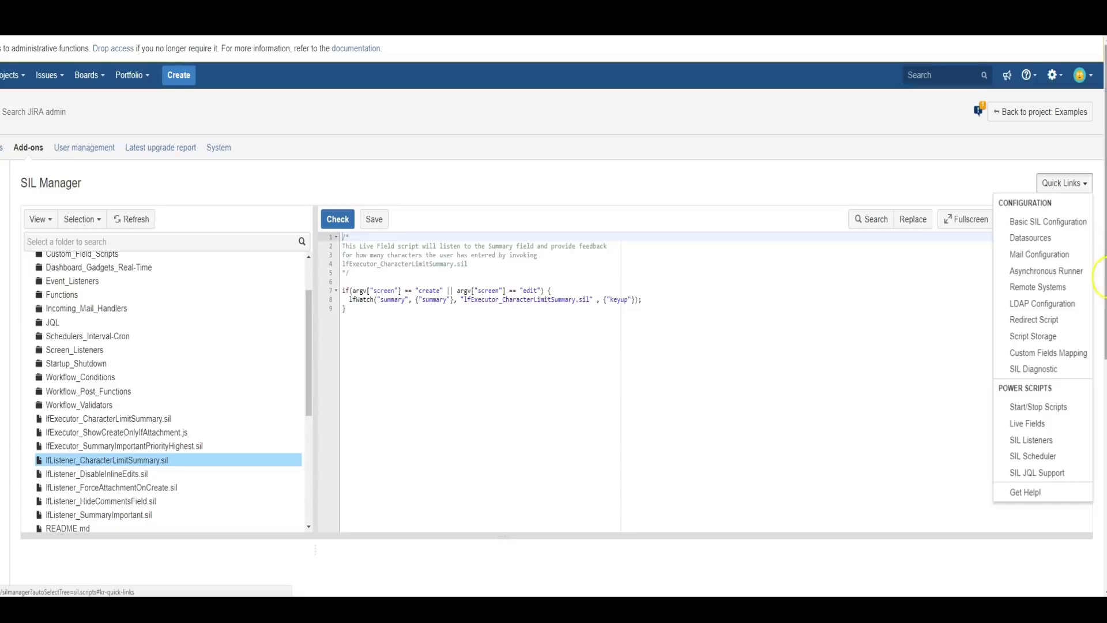
Point out Get Help! in Quick Links, then close the shortcuts list.
click(1045, 494)
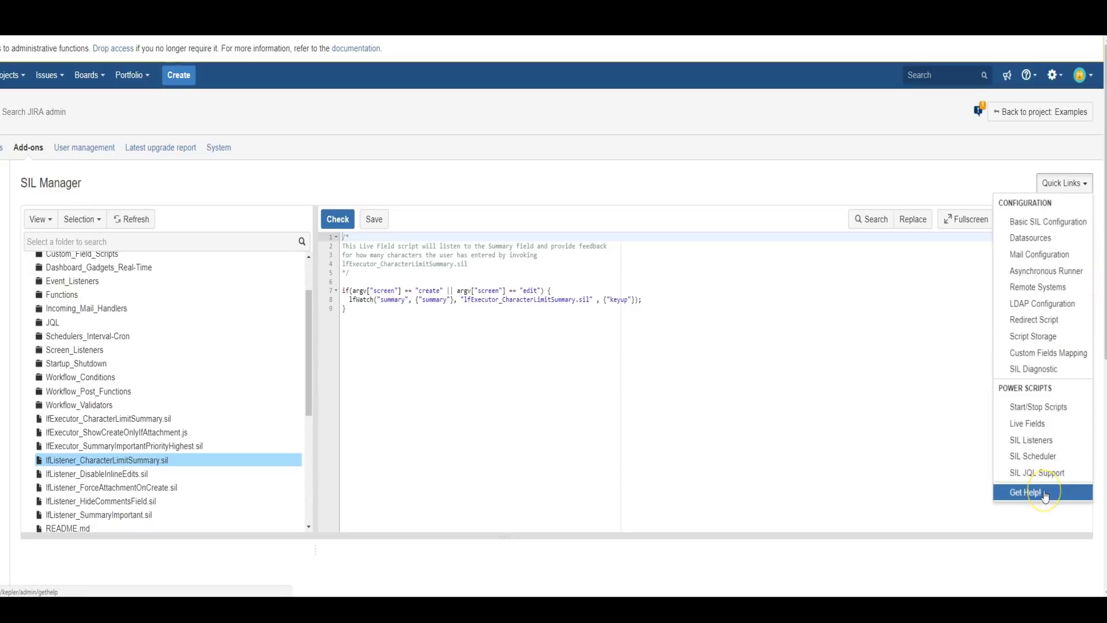
click(962, 178)
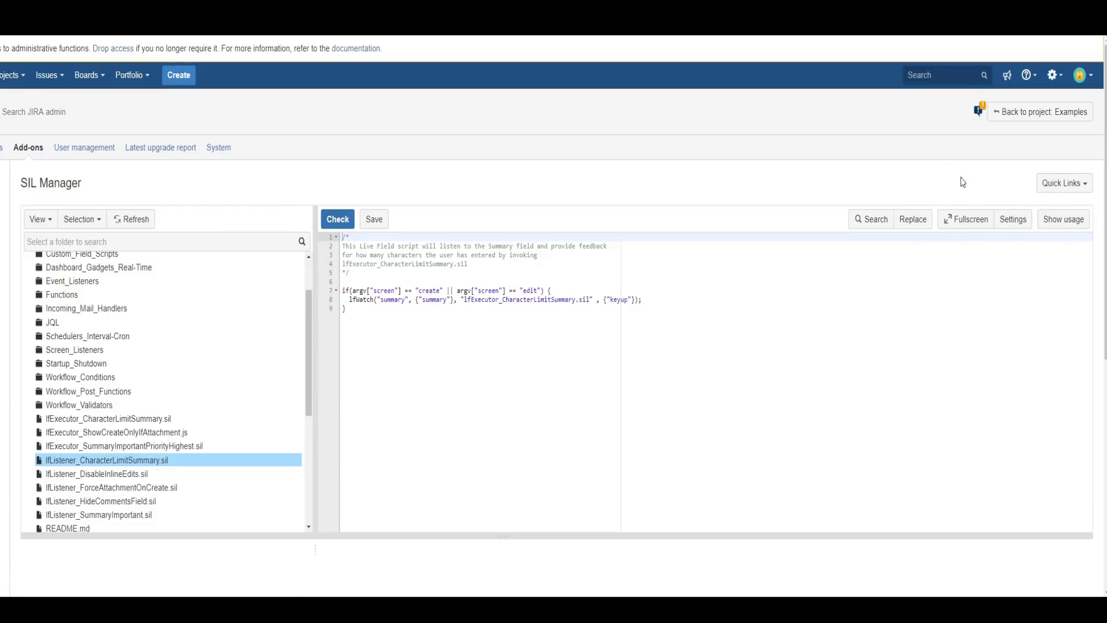
drag(953, 179, 913, 183)
Syntax-check and save IfListener_CharacterLimitSummary.sil, then review the Search and Settings toolbar buttons.
click(338, 222)
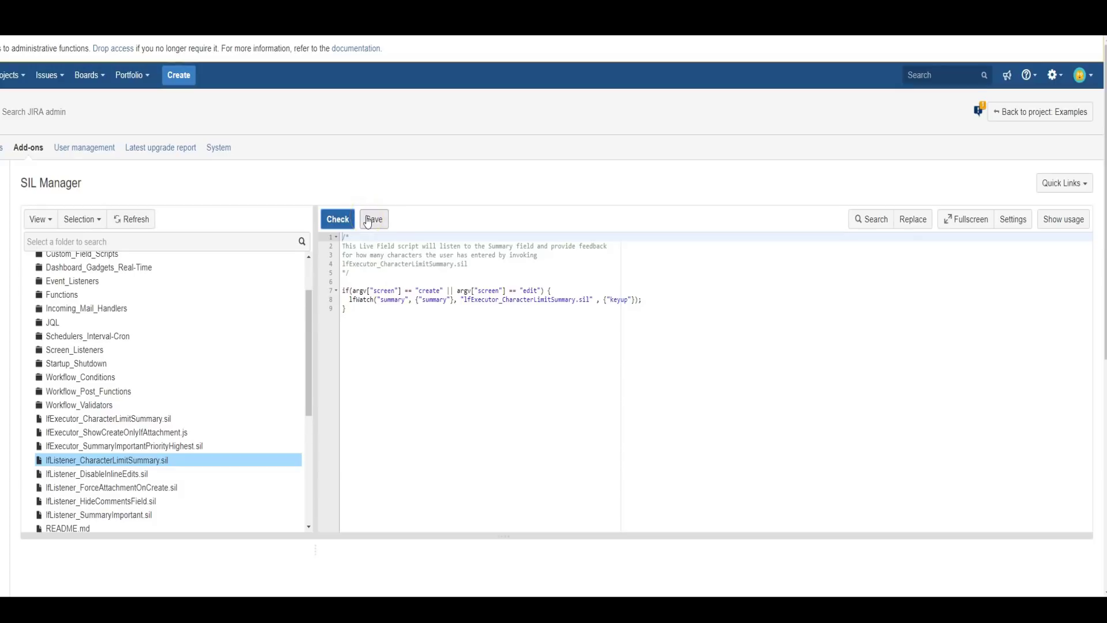
click(373, 221)
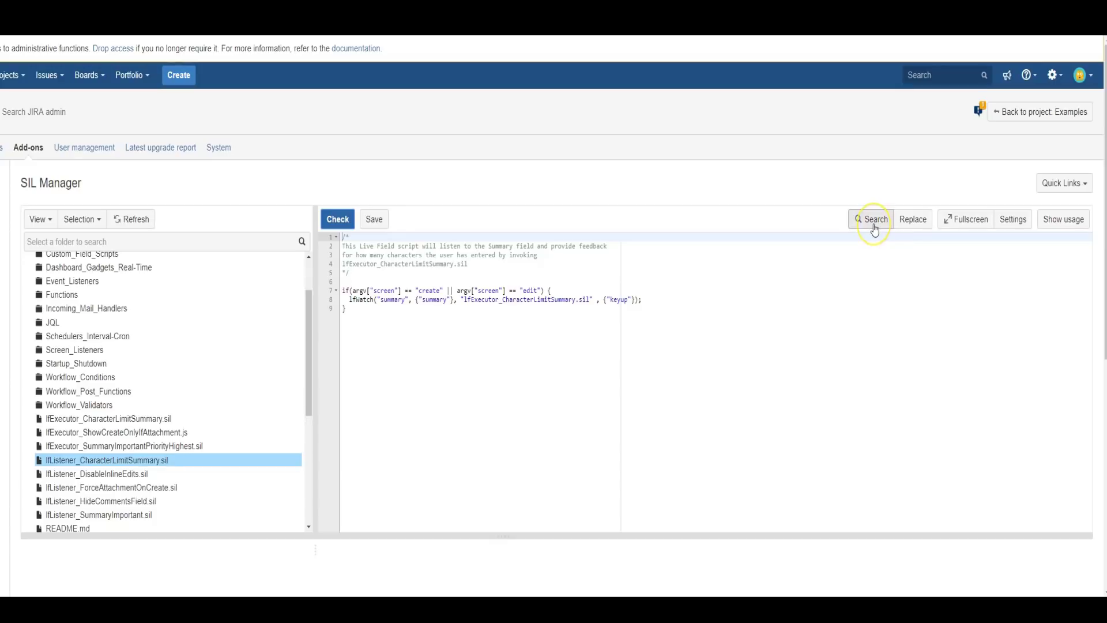
click(901, 223)
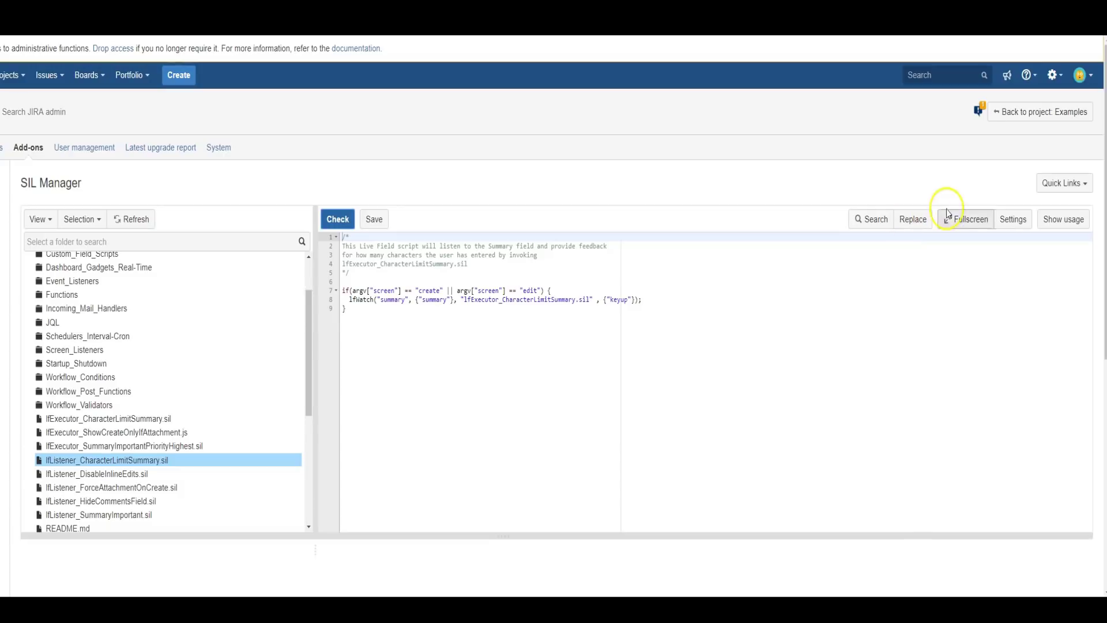
click(1012, 224)
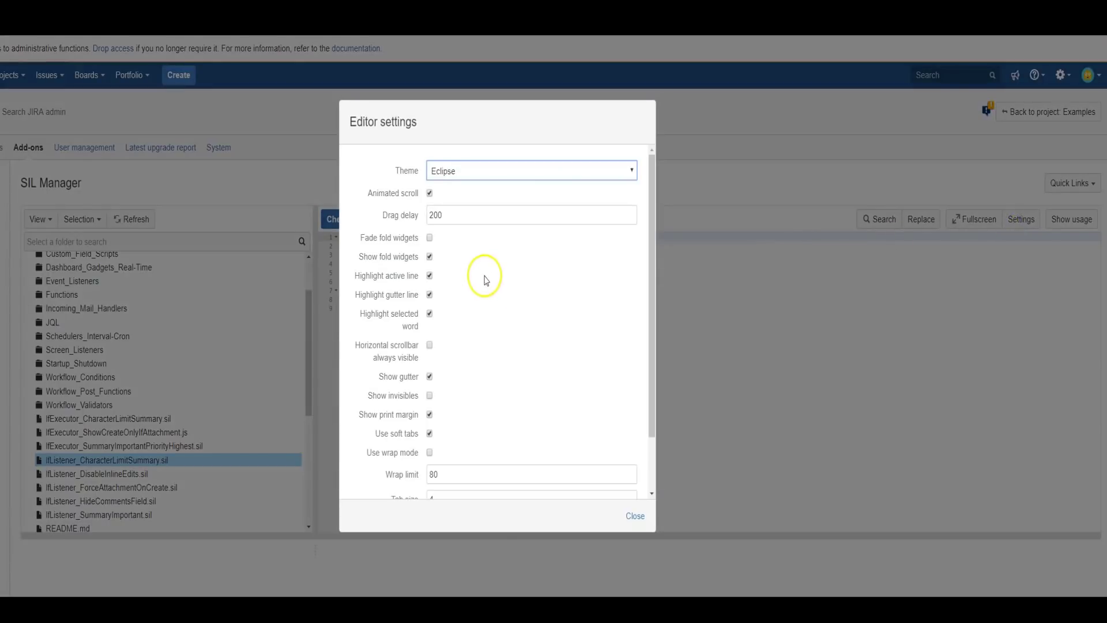
Set the editor to the dark Monokai theme with live autocomplete enabled.
click(474, 173)
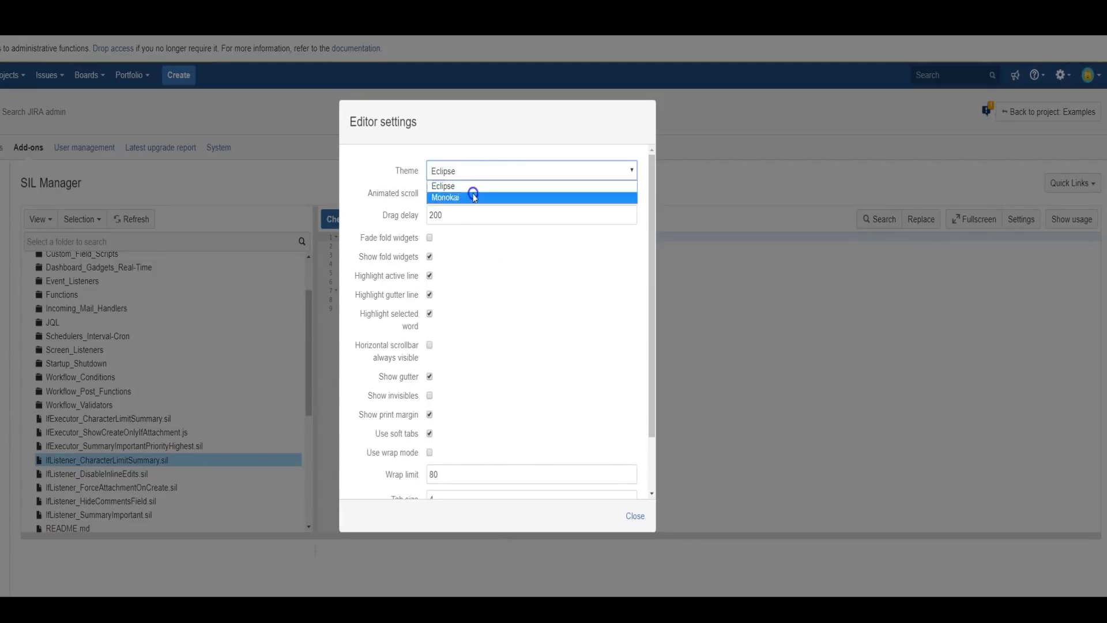
click(470, 192)
scroll(481, 208, down, 2)
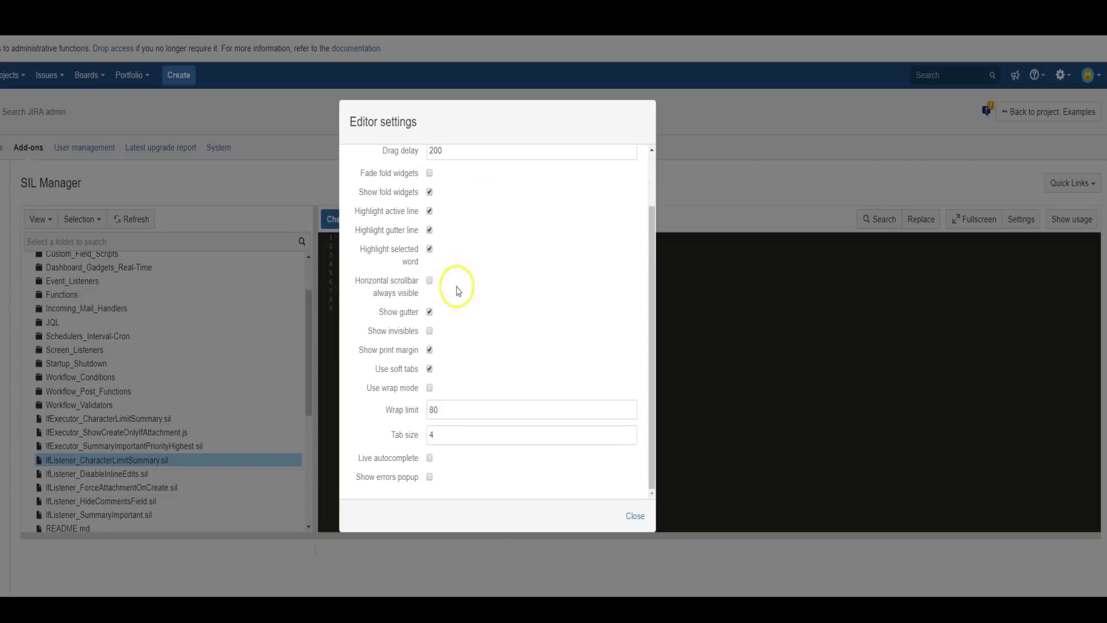
click(431, 459)
click(635, 515)
Add line 11, type 'run' to trigger autocomplete, then delete it.
click(364, 309)
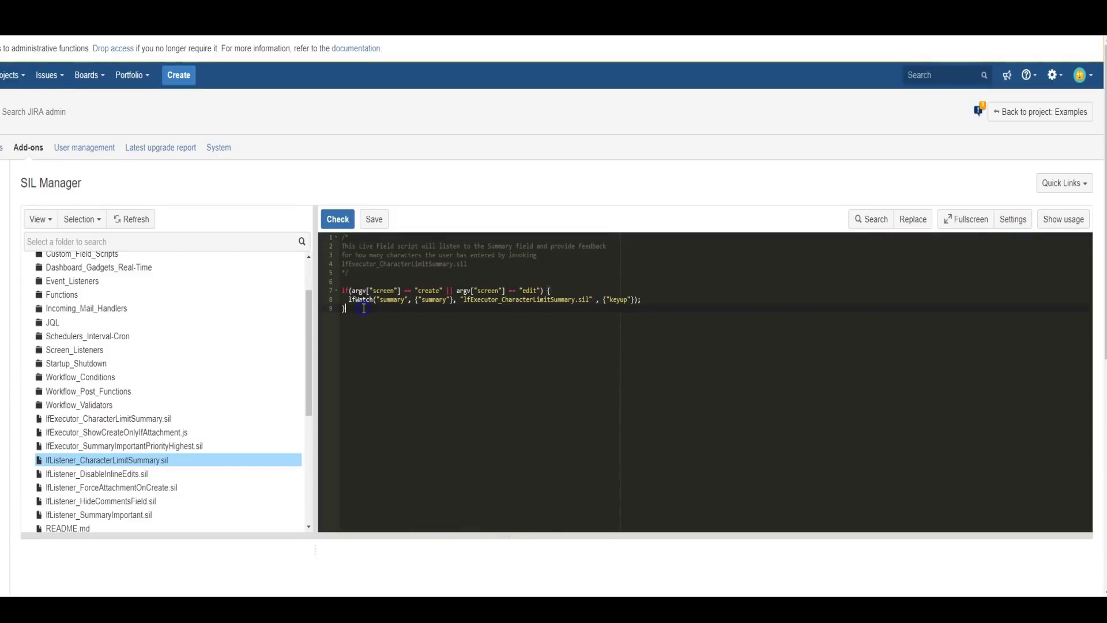
key(Return)
text(run)
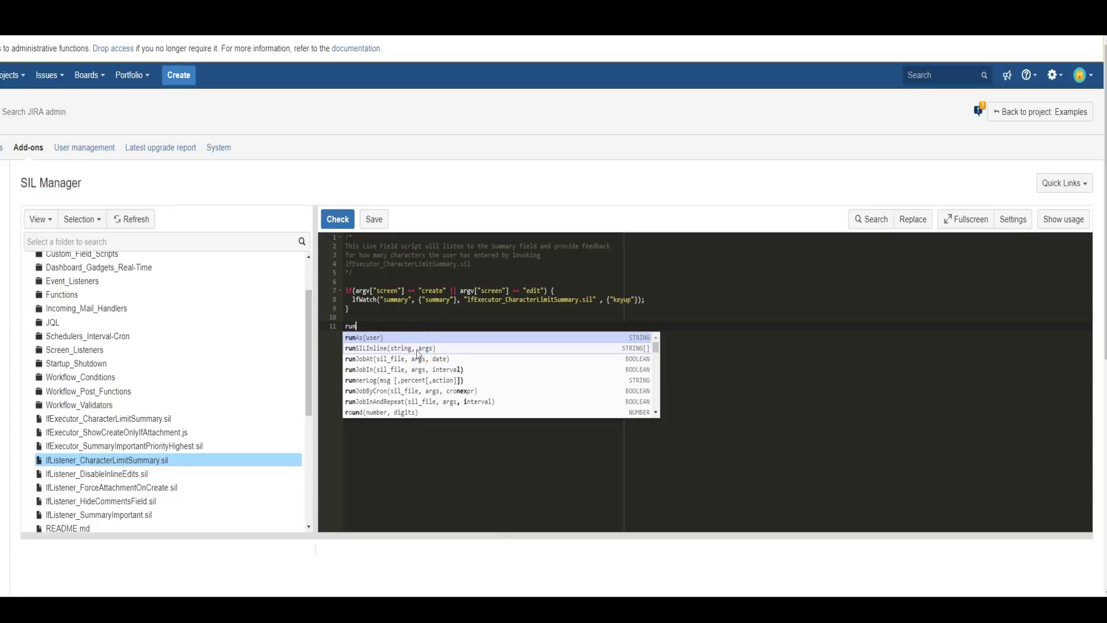
click(361, 324)
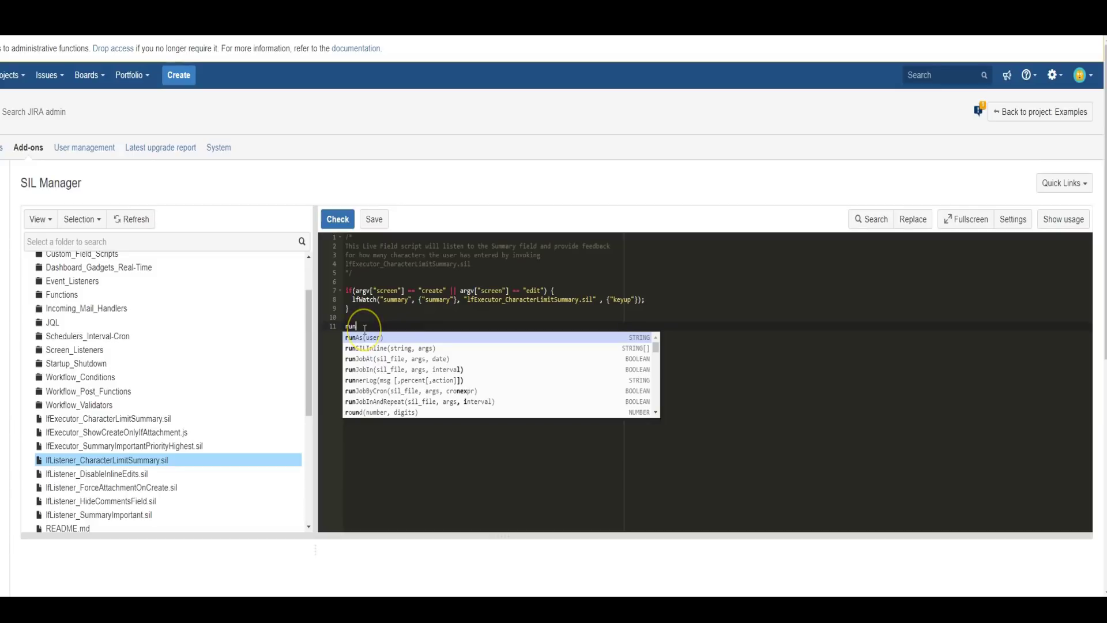
key(BackSpace)
key(BackSpace)
key(BackSpace)
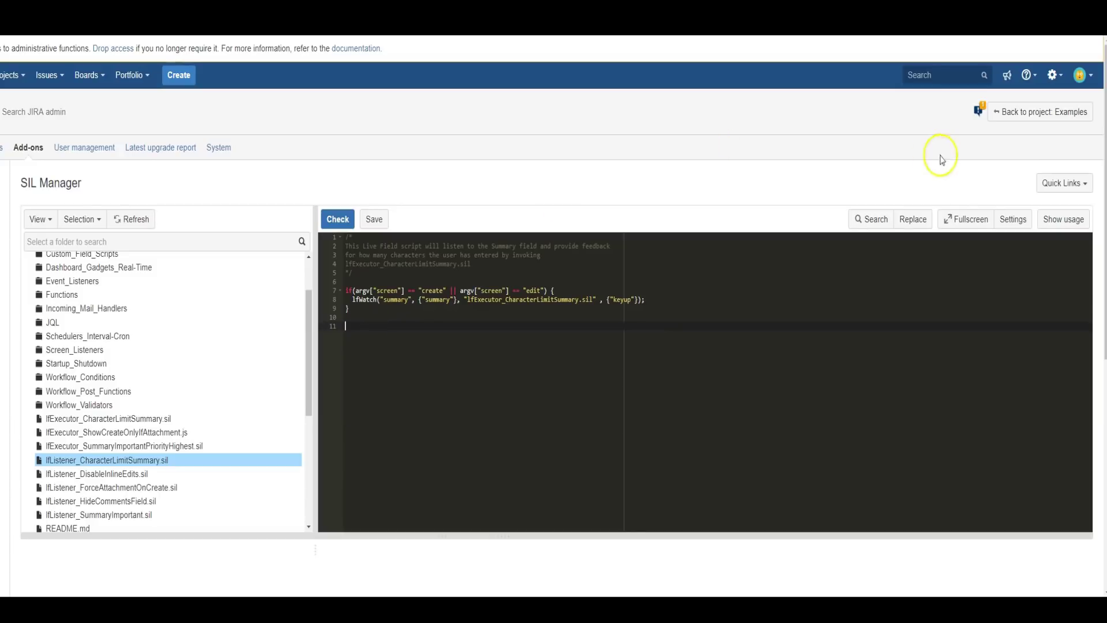
Switch the editor theme back to the light Eclipse theme.
click(1018, 222)
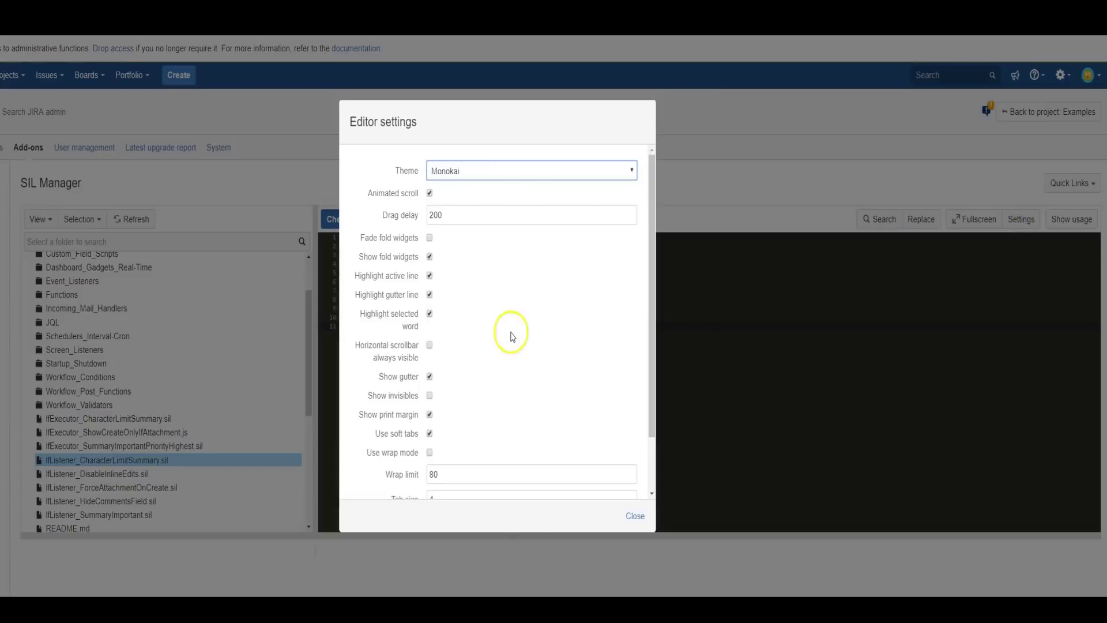
click(511, 167)
click(499, 186)
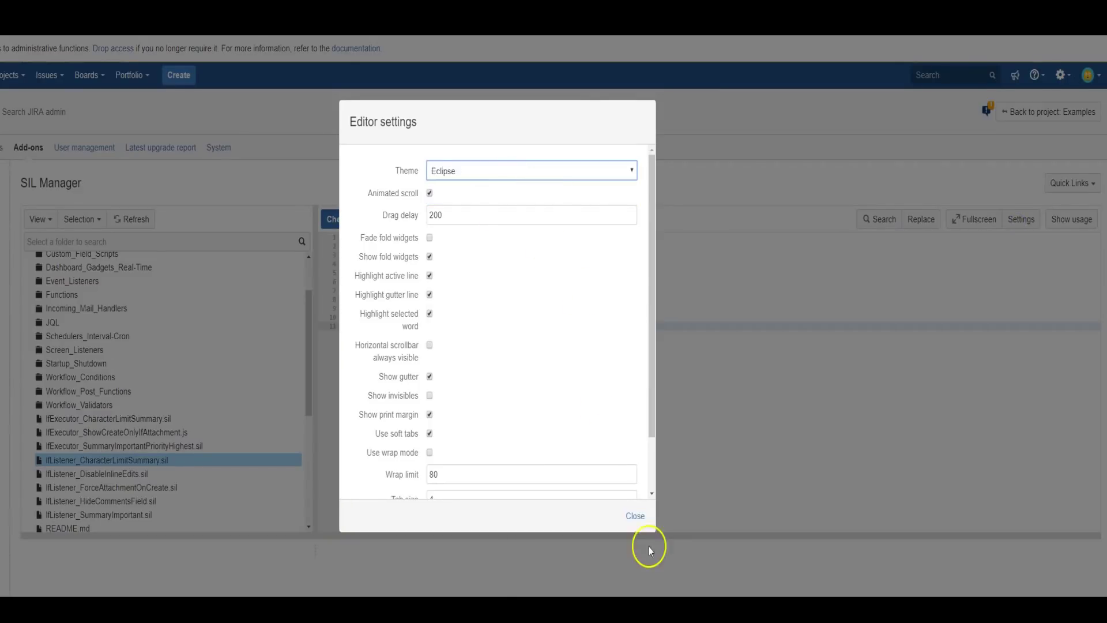
click(635, 515)
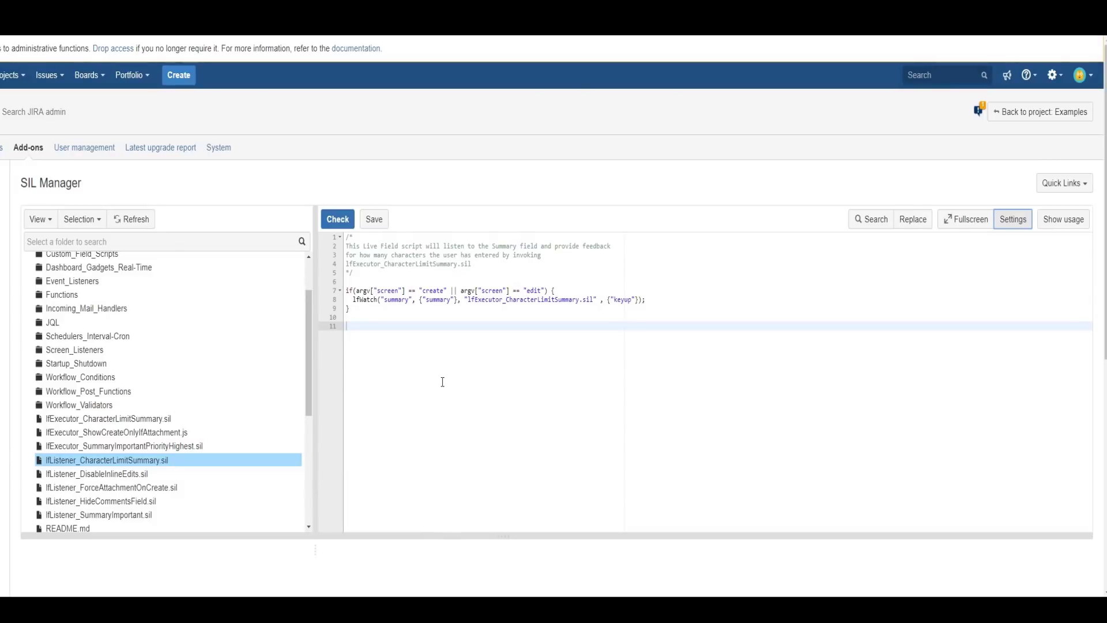
Open the Power Scripts dashboard whose SIL Runner gadget offers program Test 01.
click(702, 261)
click(489, 336)
click(469, 340)
click(357, 322)
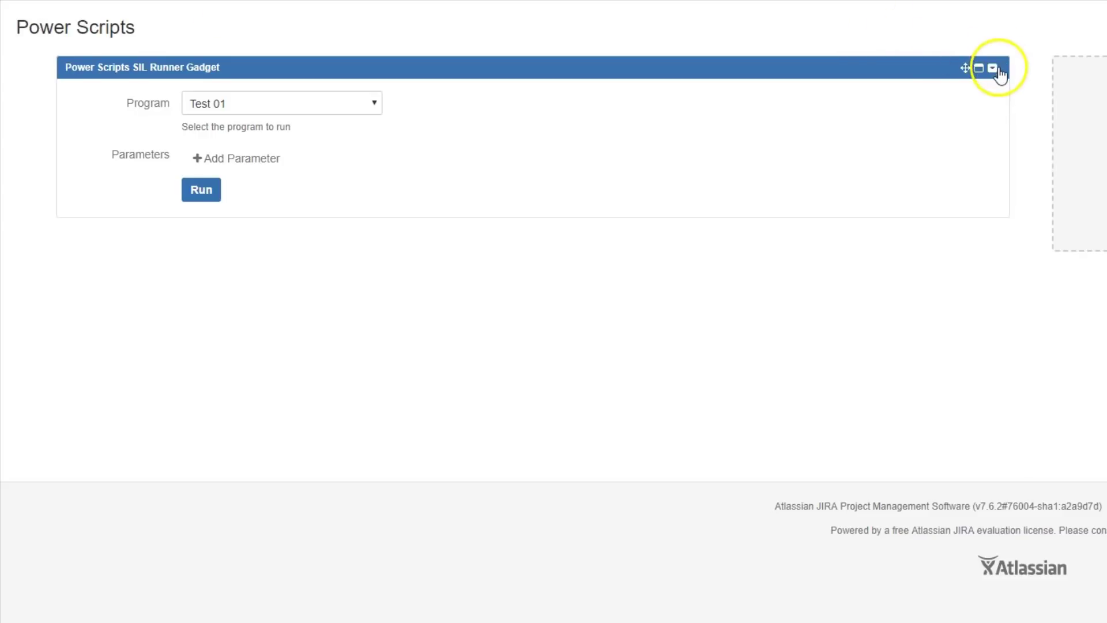
Open the gadget's configuration and add a new program named Test 03.
click(1000, 72)
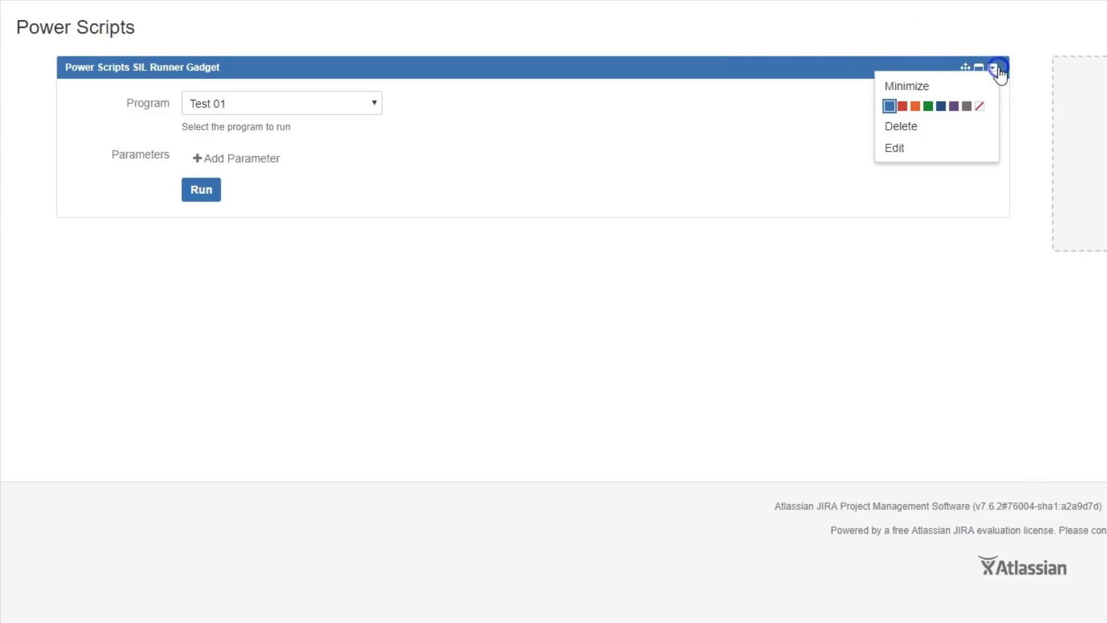
click(952, 147)
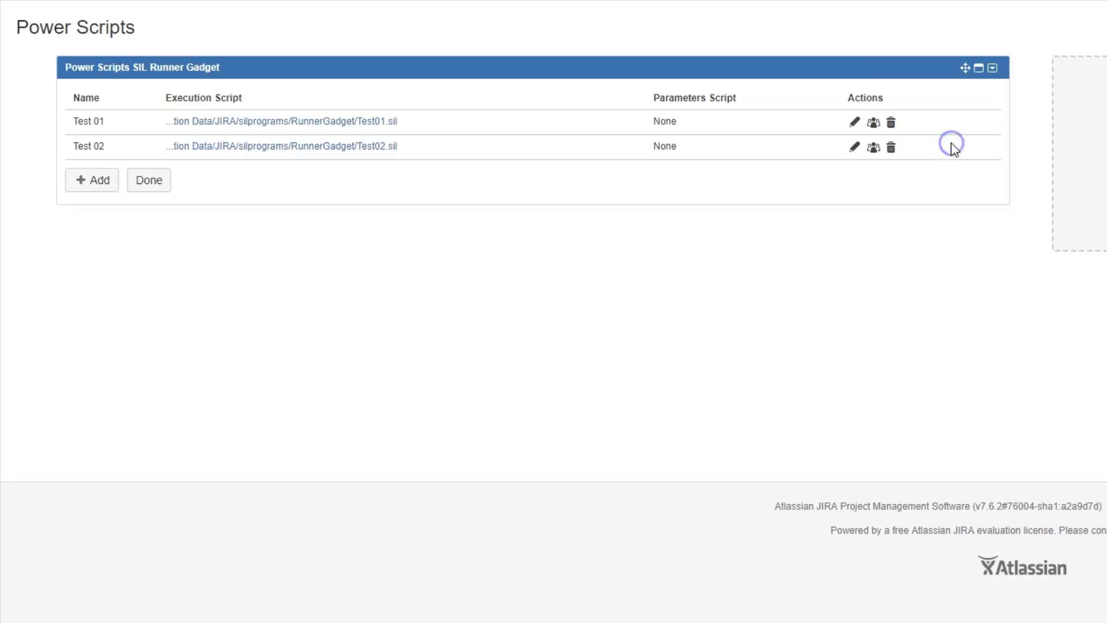
click(77, 184)
click(243, 105)
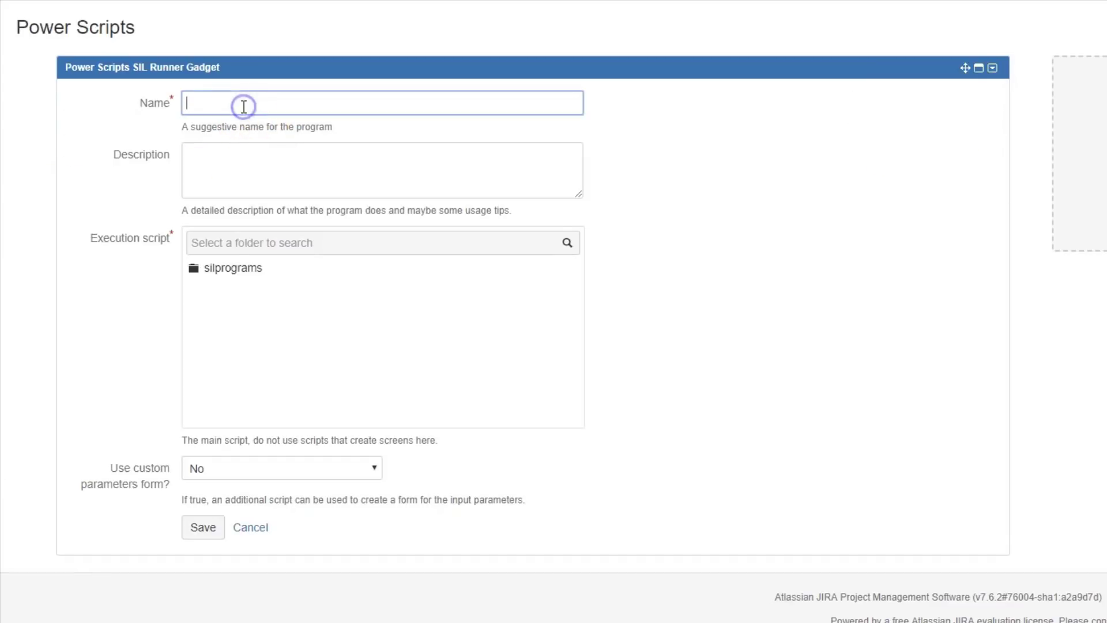
text(Test )
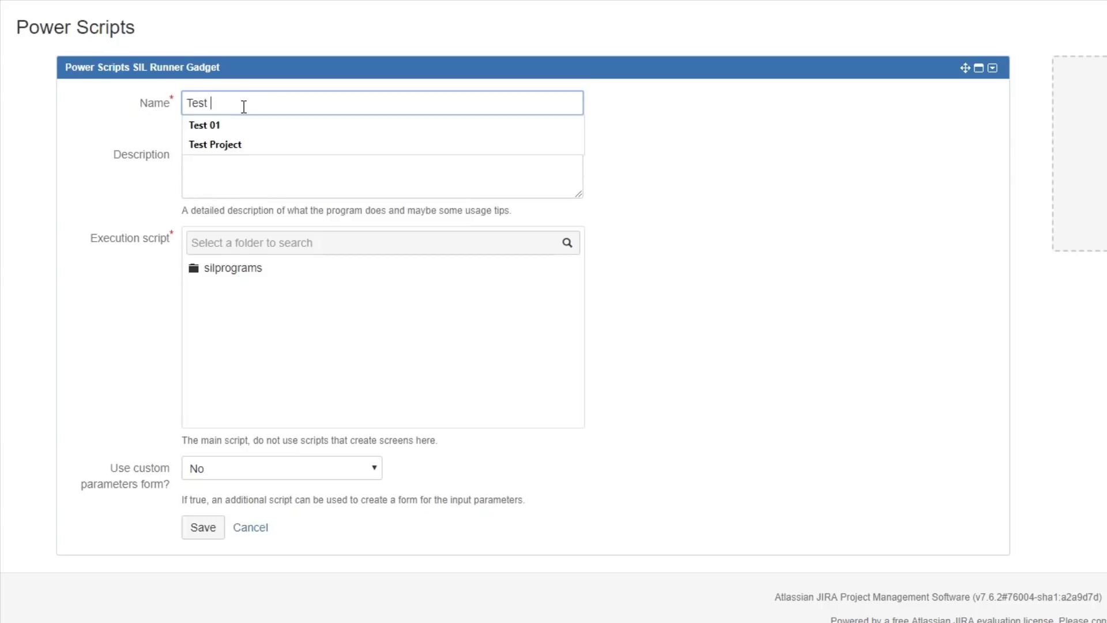
text(03)
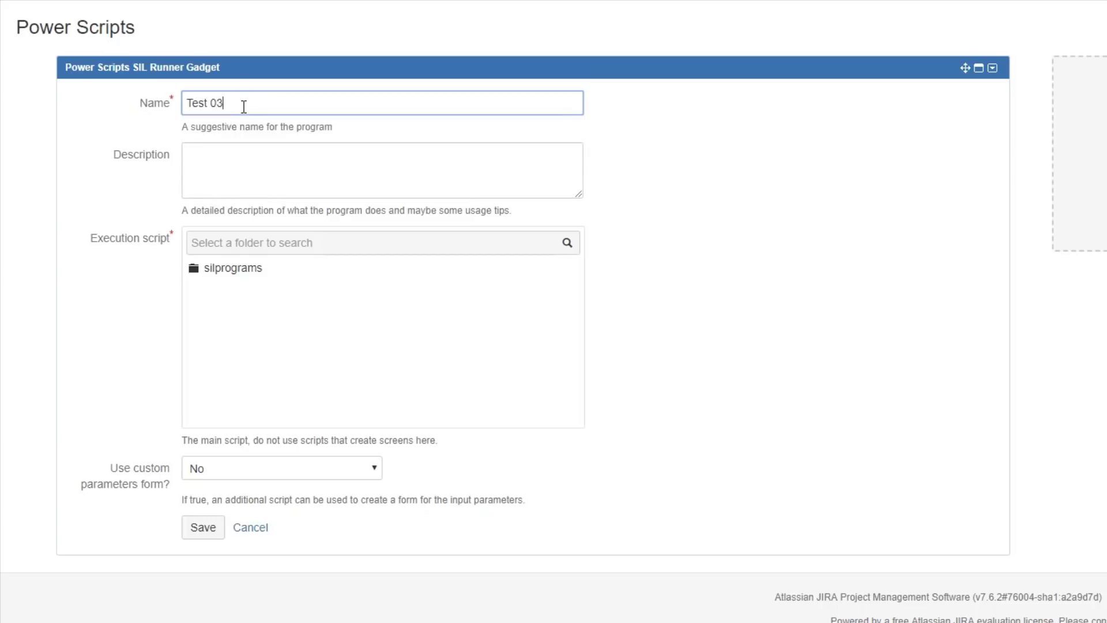
Assign RunnerGadget/Test03.sil as its script, save it, and return to run mode.
click(229, 269)
click(257, 356)
scroll(268, 345, down, 2)
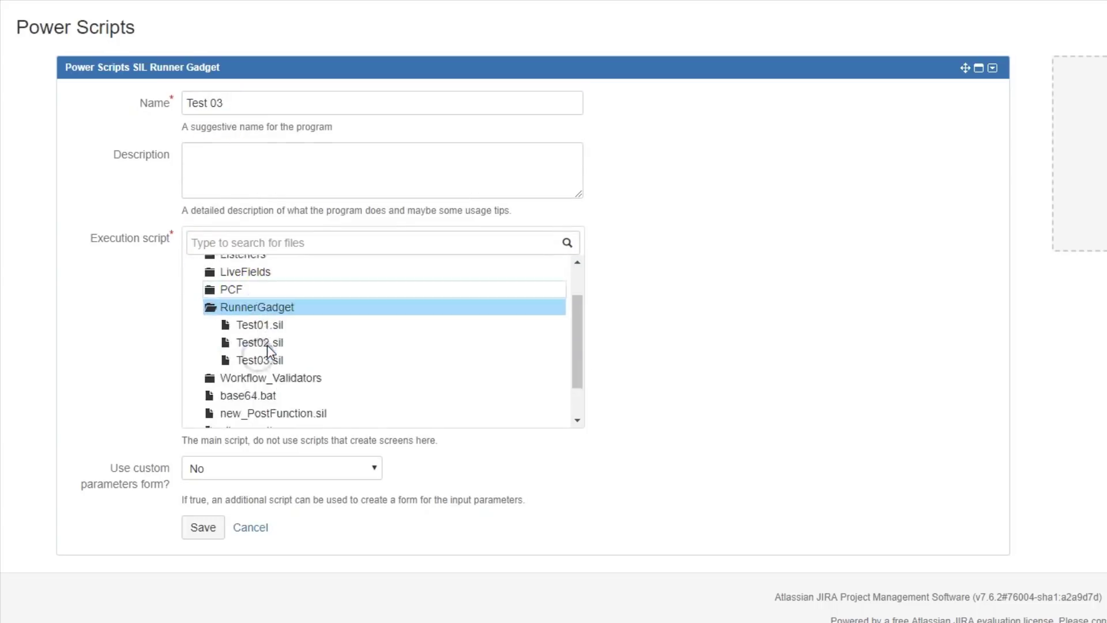
click(266, 331)
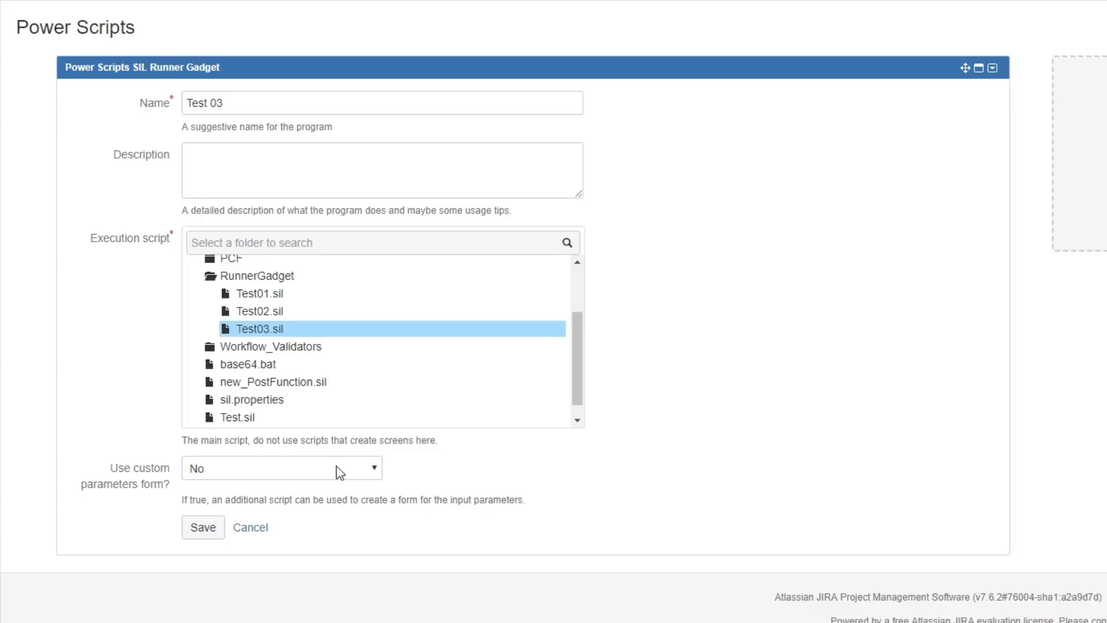
click(202, 528)
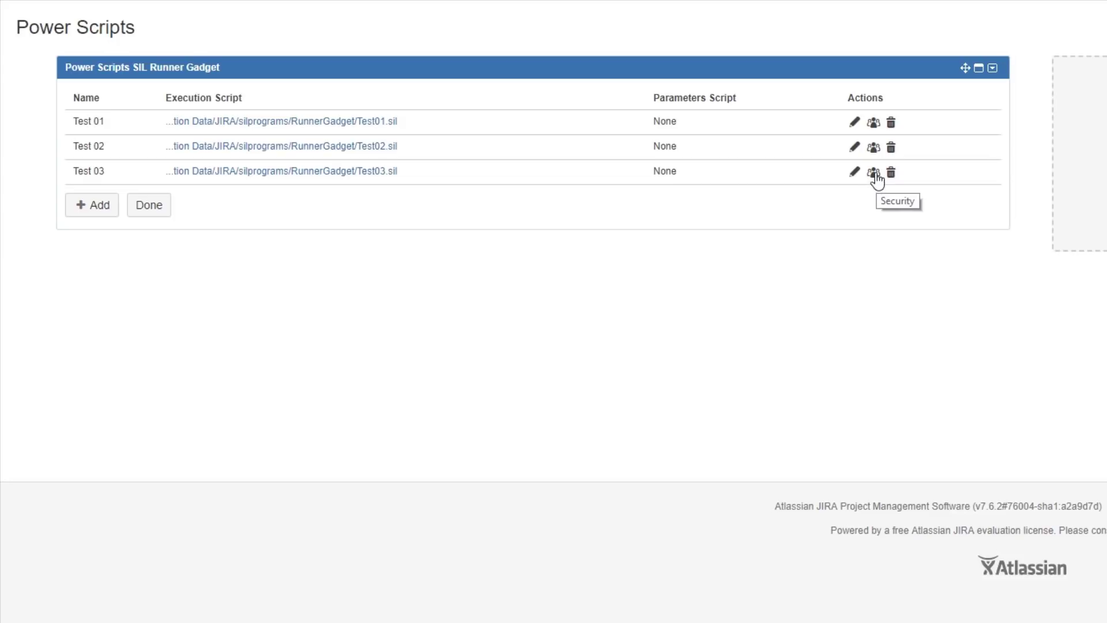
click(151, 206)
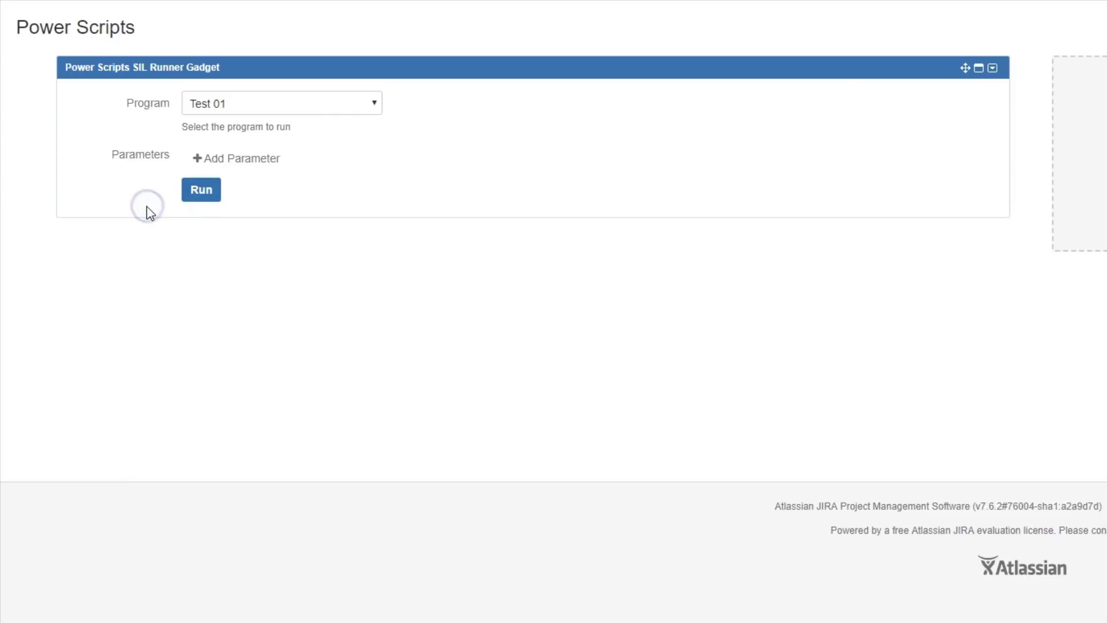
In the SIL Runner gadget, select Test 03, add a param0 parameter row, and run it.
click(230, 102)
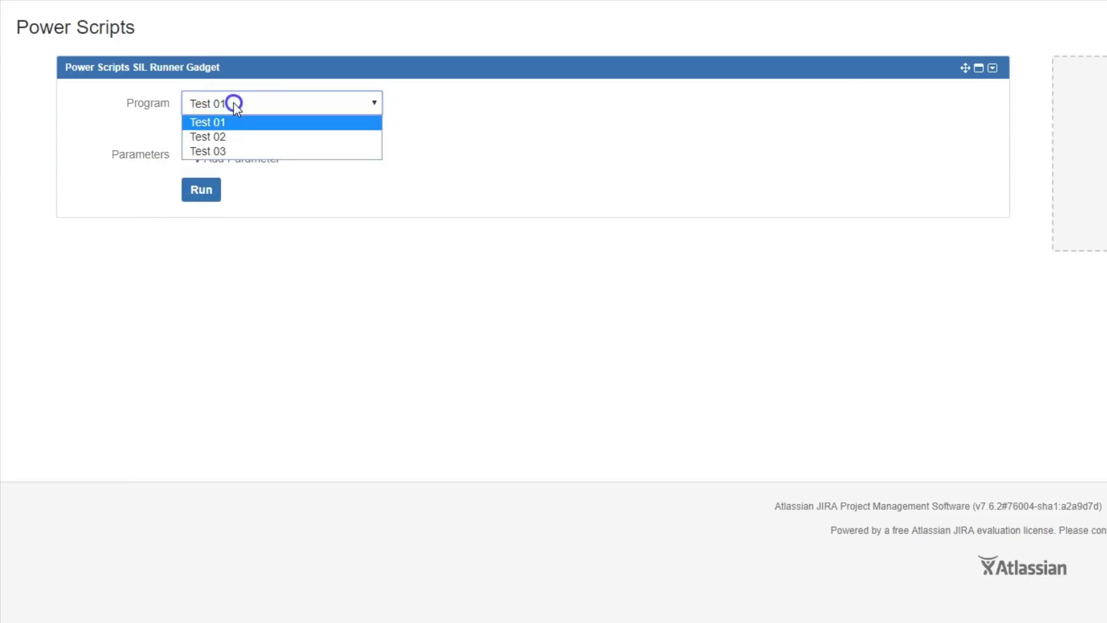
click(234, 152)
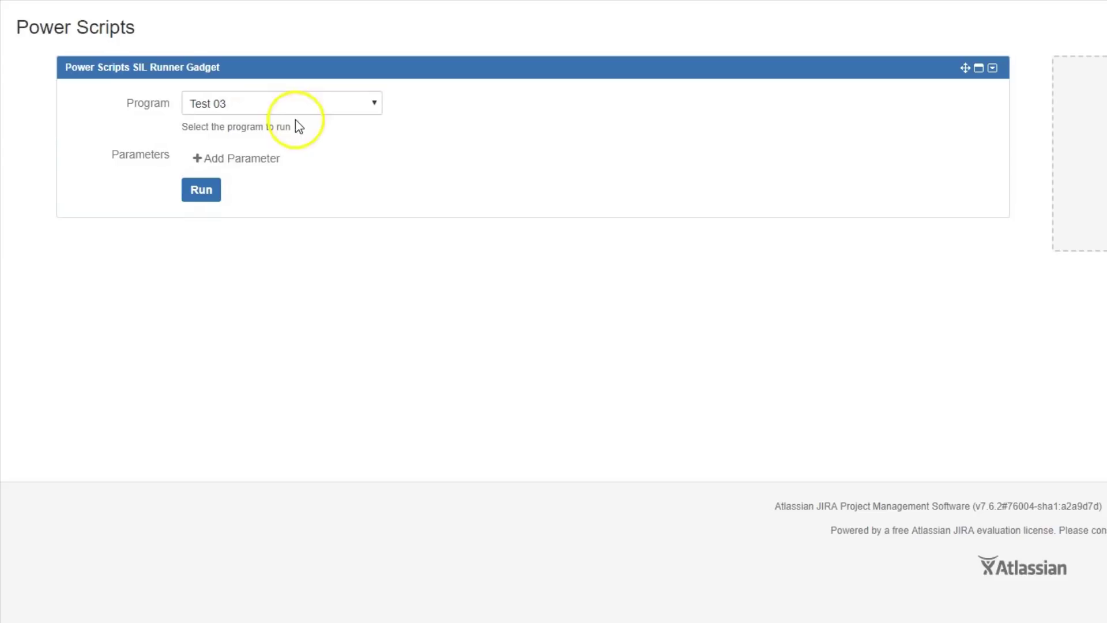
click(228, 160)
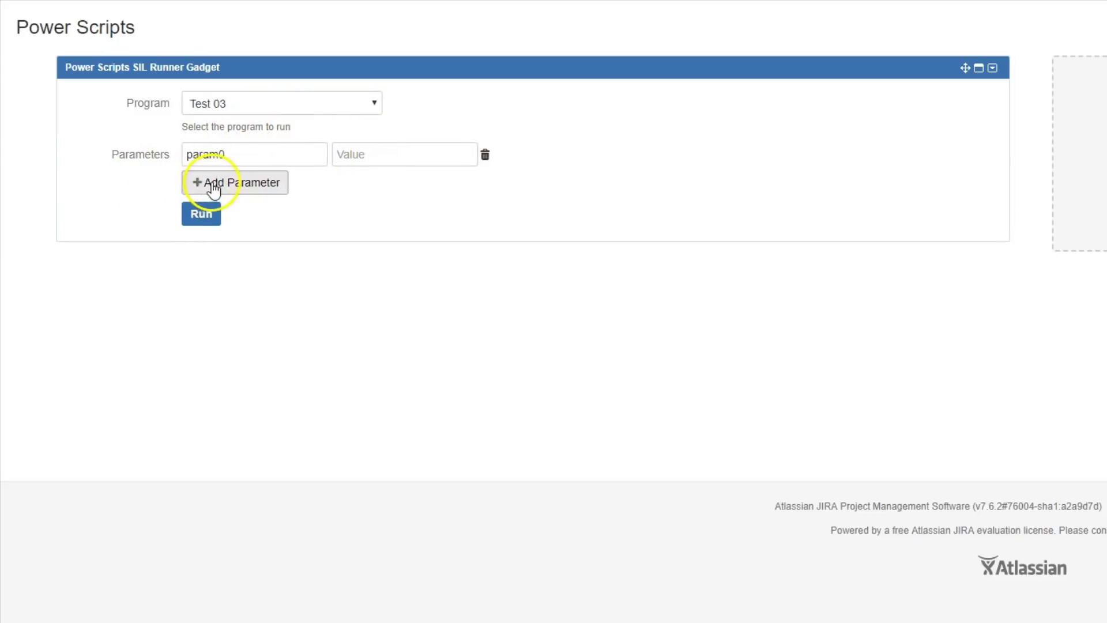
click(371, 154)
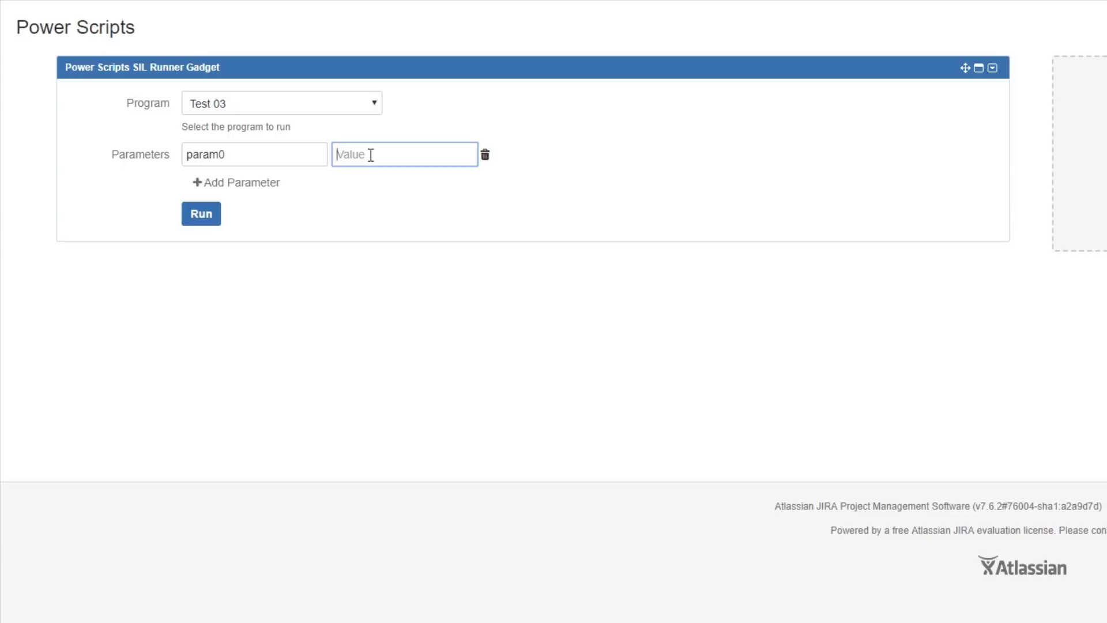
click(341, 157)
click(208, 219)
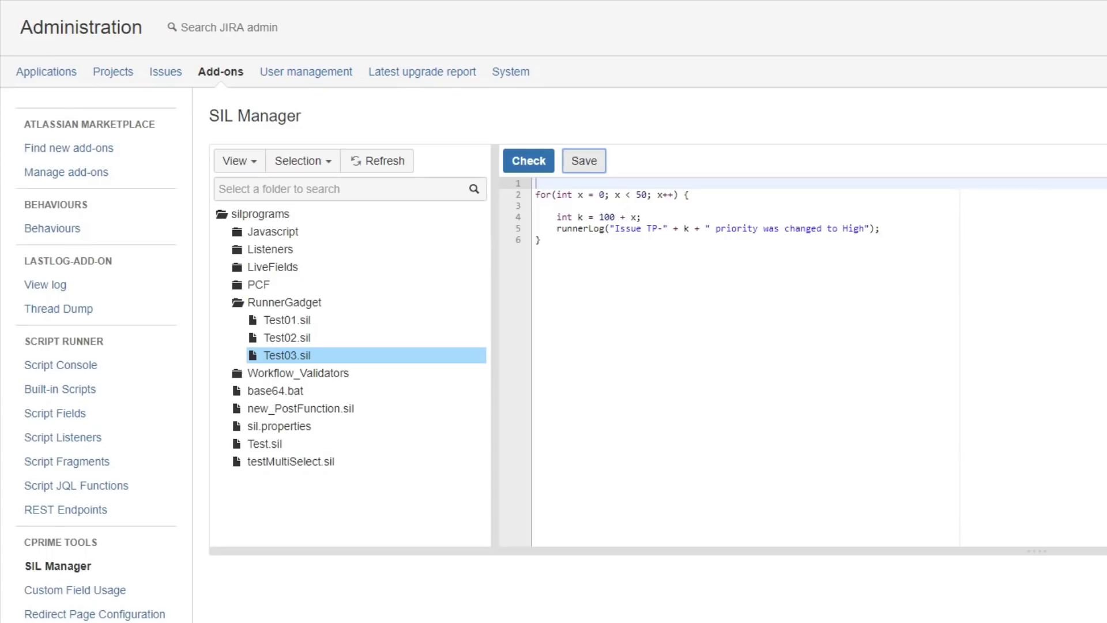
click(555, 230)
drag(555, 229, 610, 230)
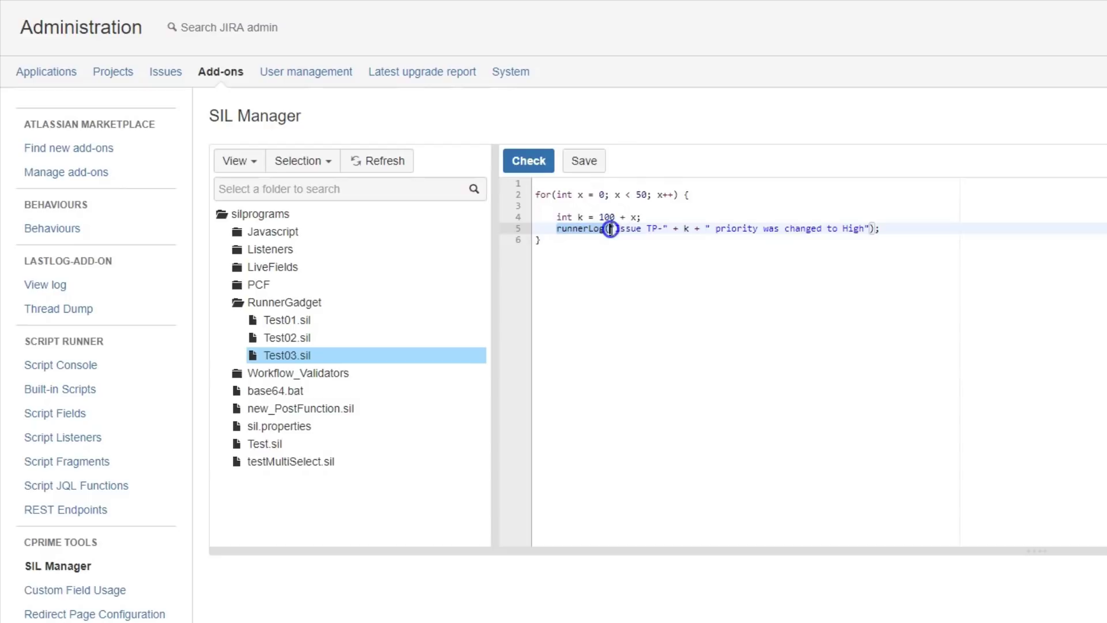